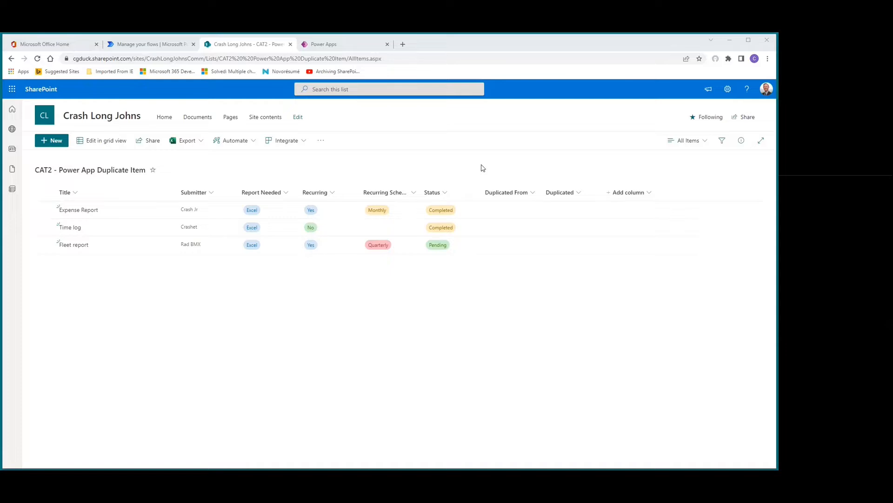
Step: Switch to the Power Apps canvas app and connect the SharePoint list "CAT2 - Power App Duplicate Item" as a data source
click(346, 45)
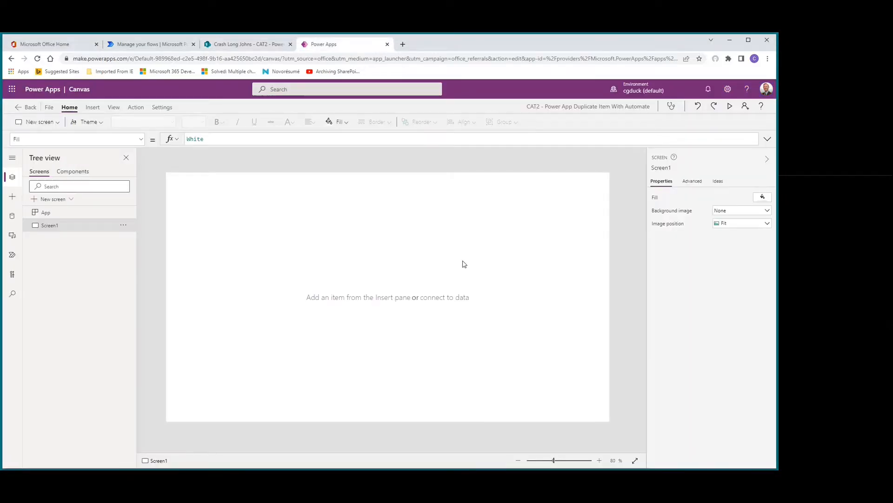
click(13, 221)
click(42, 190)
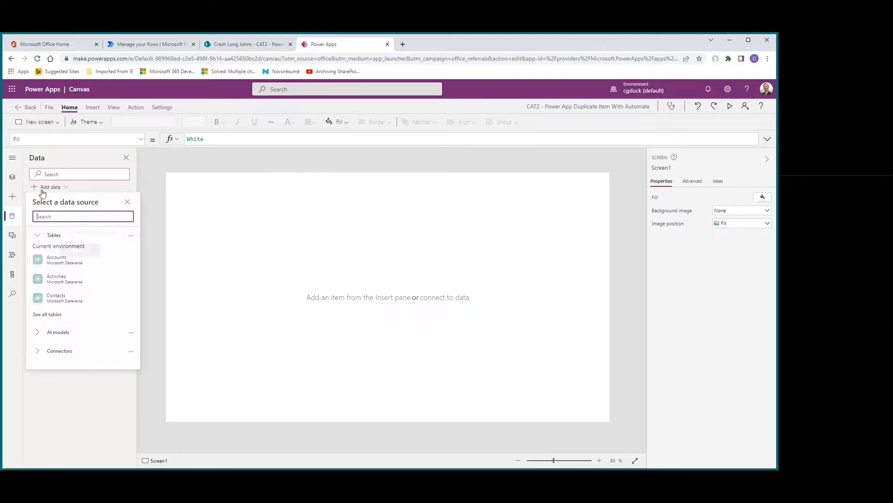
text(sharepoint)
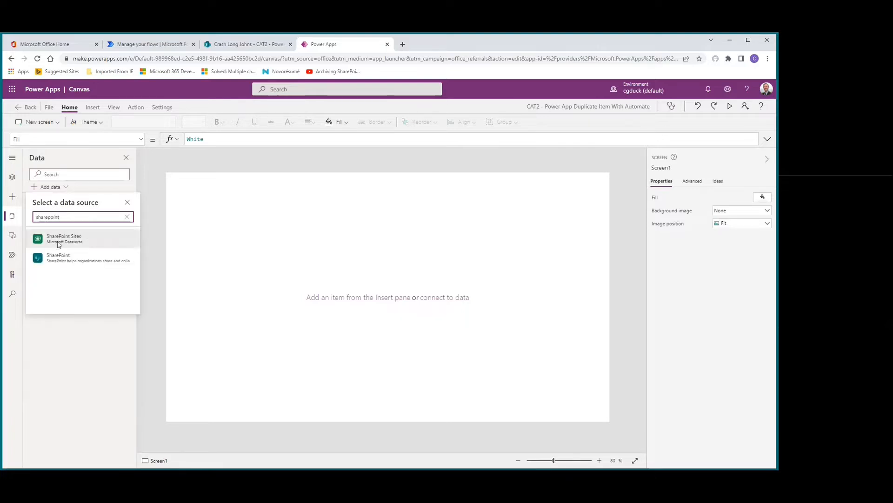
click(58, 259)
click(53, 234)
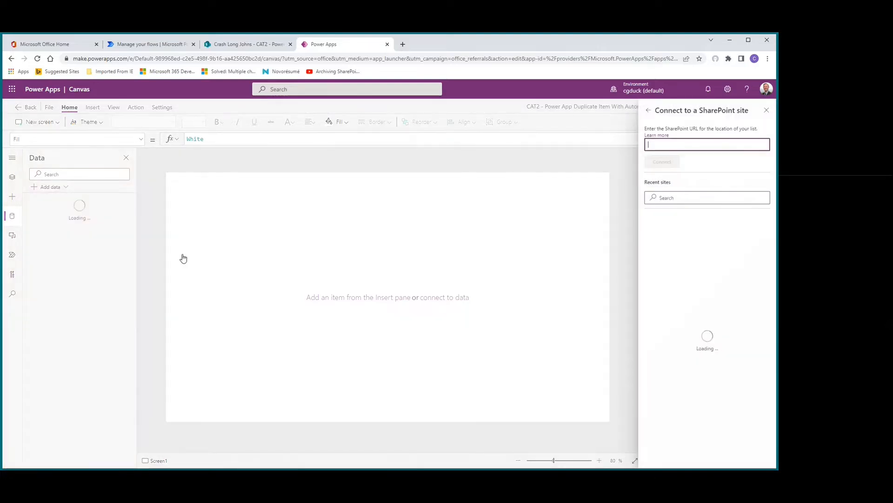
click(689, 229)
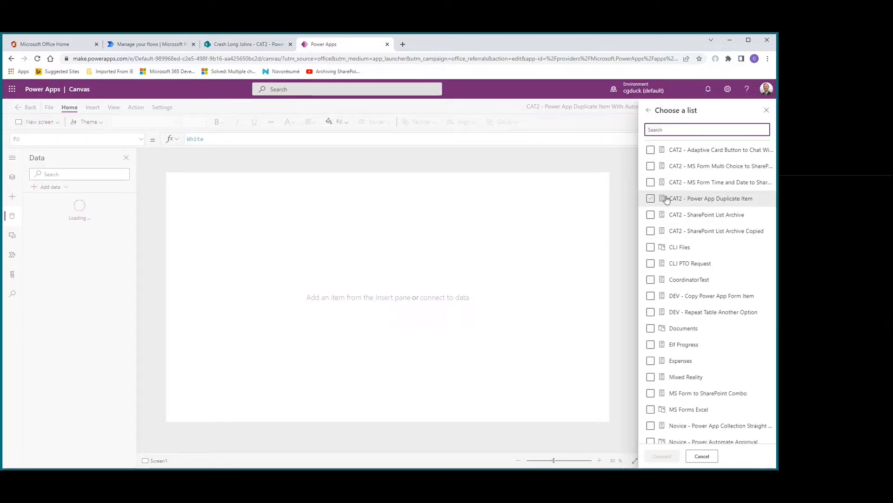
click(651, 199)
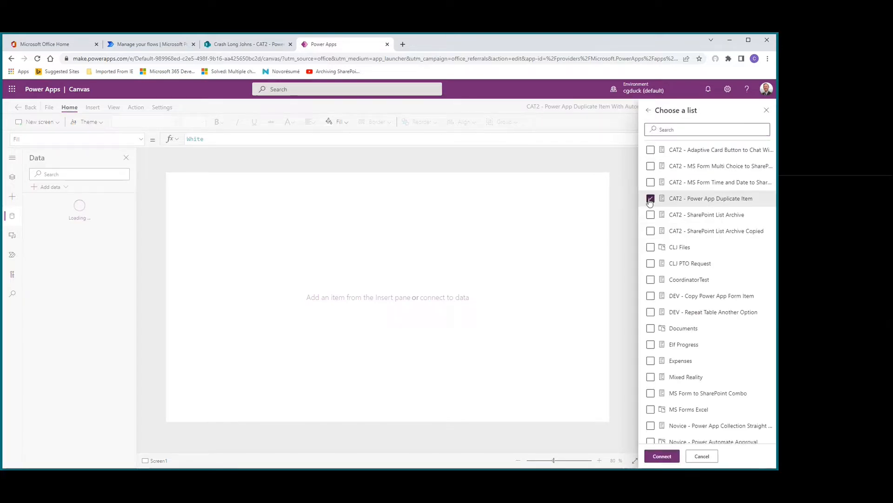
click(662, 457)
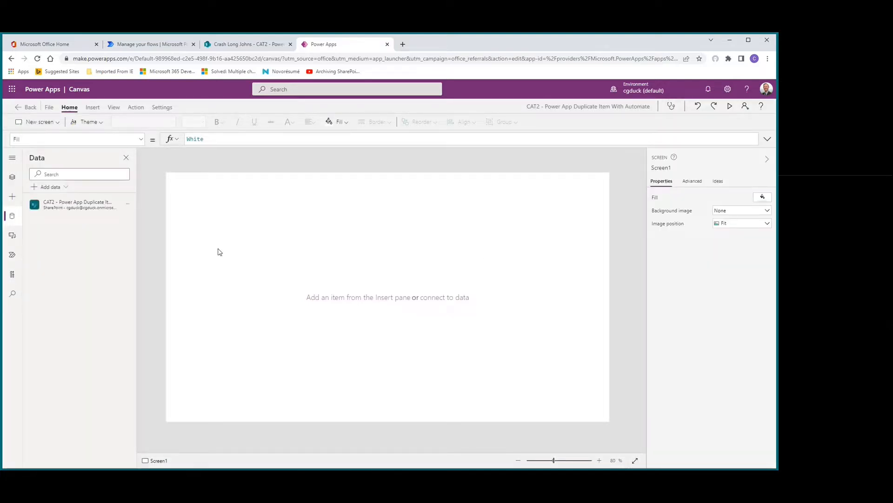
Step: Insert a vertical gallery on Screen1 bound to the "CAT2 - Power App Duplicate Item" list
click(93, 109)
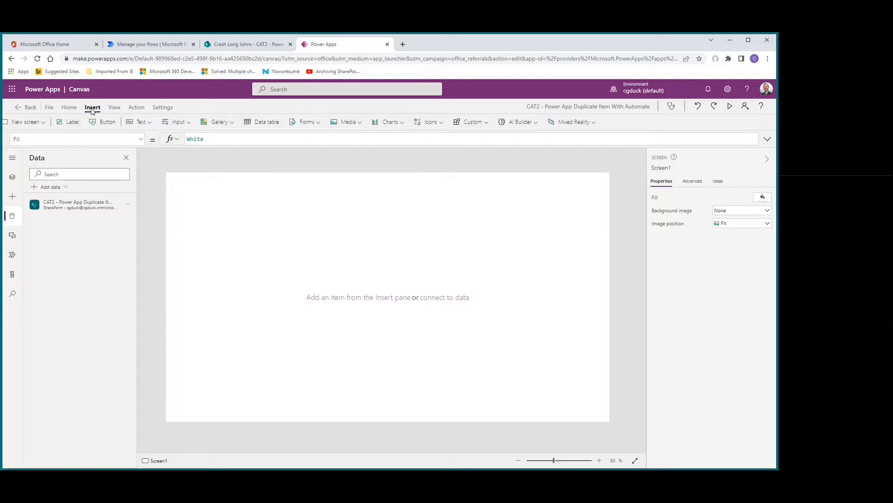
click(235, 123)
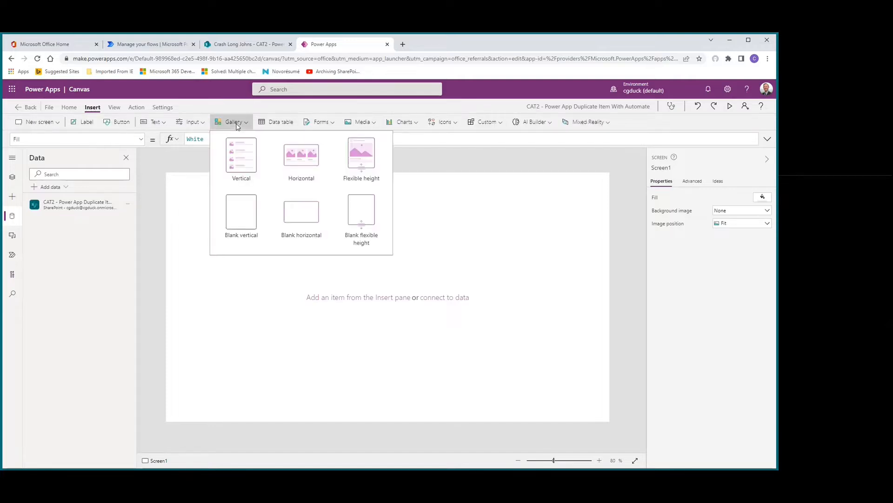
click(241, 155)
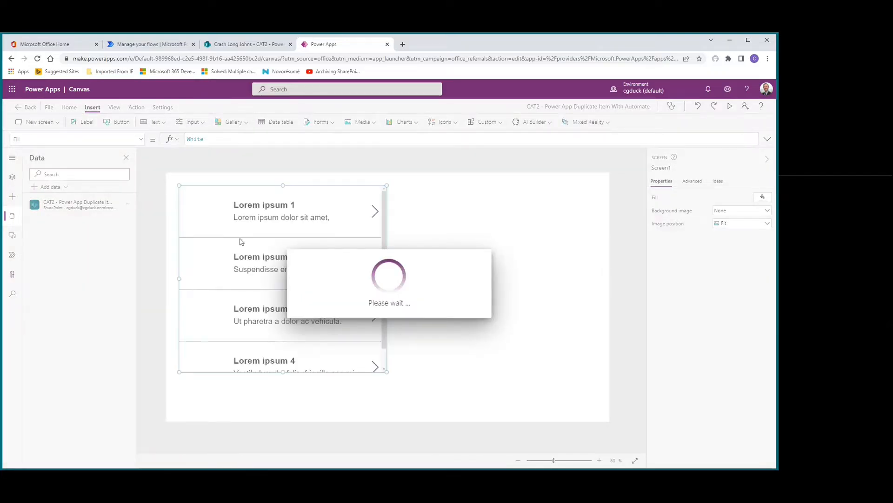
click(421, 247)
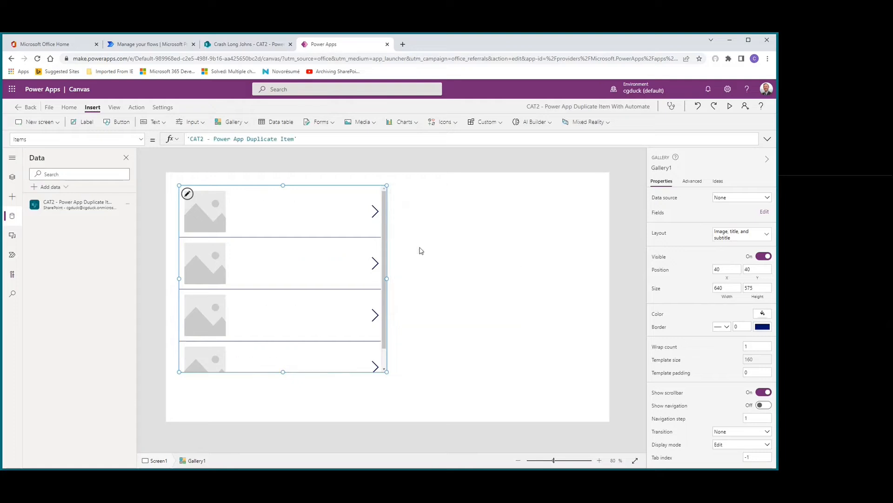
Step: Fit the gallery to the screen's left edge at full height, 640 by 768, and apply the "Title, subtitle, and body" layout
drag(308, 185, 295, 171)
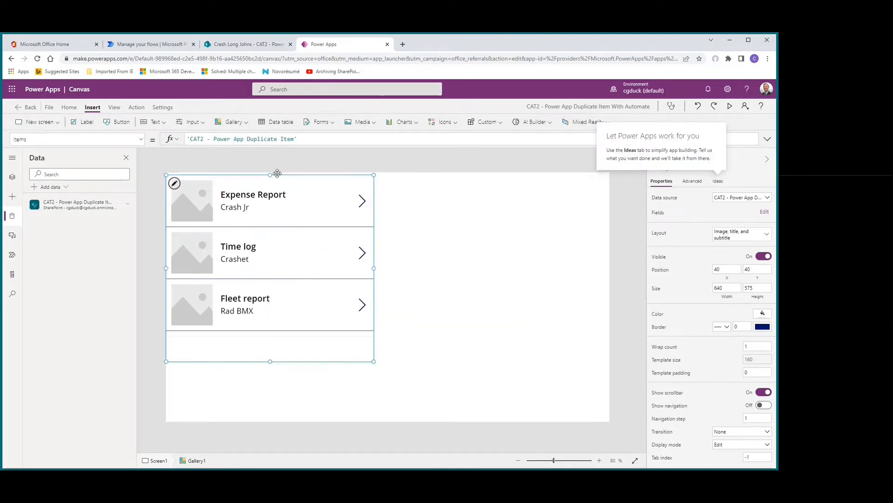
drag(269, 360, 265, 438)
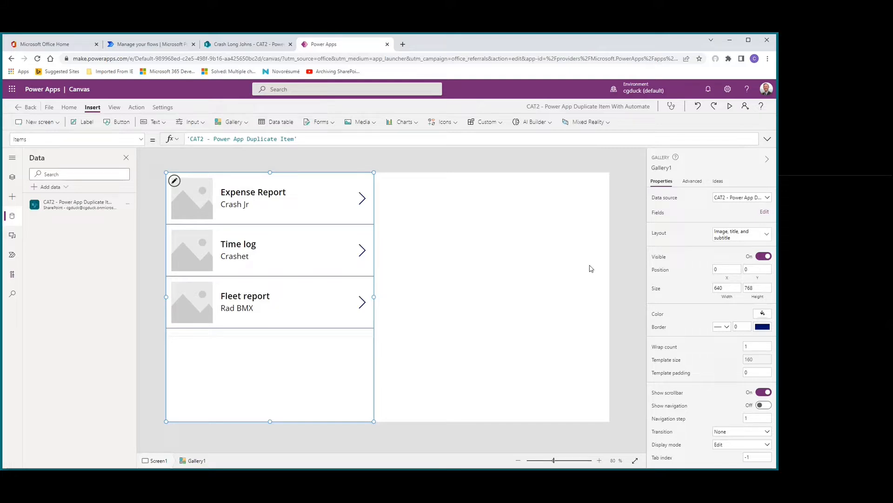
click(743, 237)
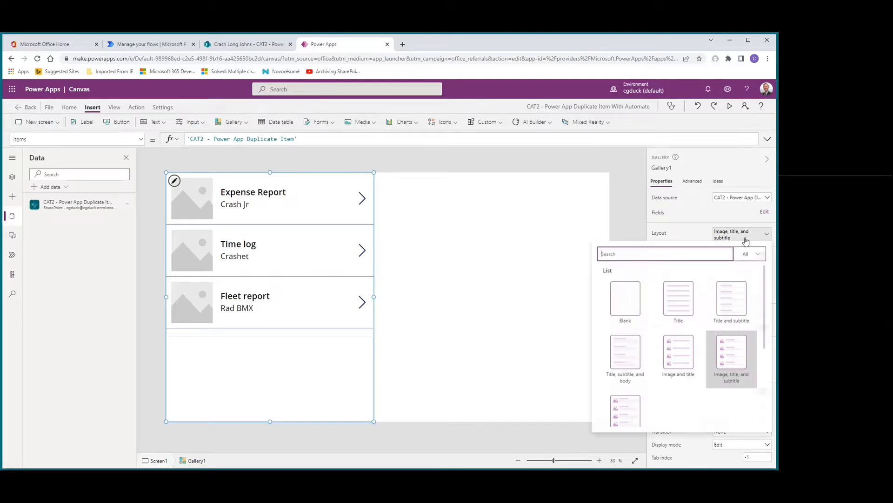
click(627, 365)
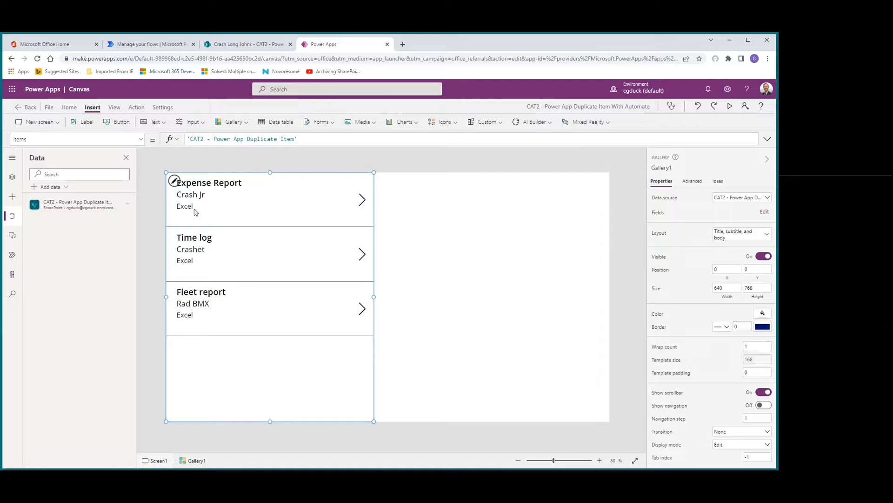
Step: Set the height of the gallery's Report Needed label to 32.4
click(198, 208)
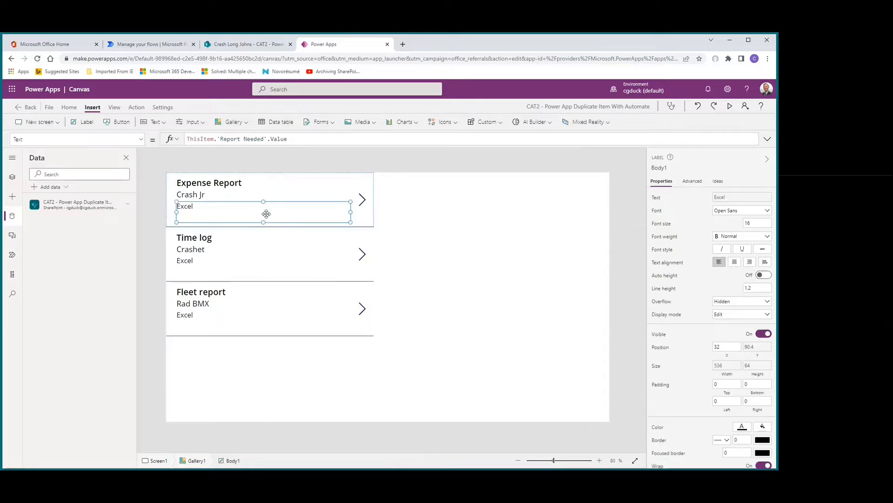
drag(263, 221, 263, 218)
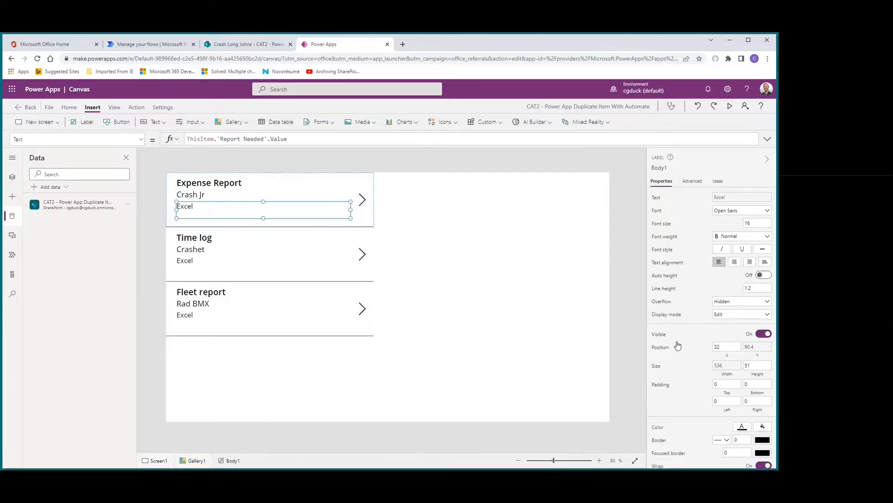
drag(757, 365, 734, 366)
text(32.4)
click(688, 374)
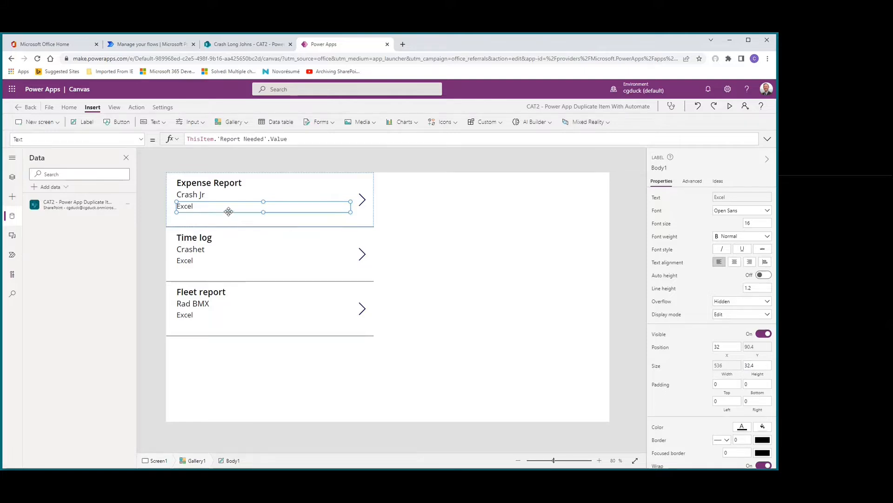
Step: Duplicate the Report Needed label directly beneath the original and enlarge the gallery's template size to about 254
key(ctrl+v)
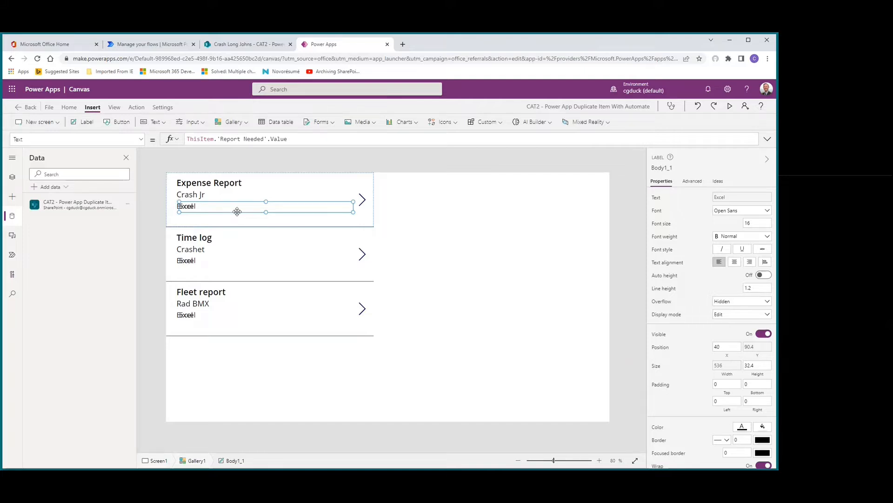
drag(238, 211, 235, 221)
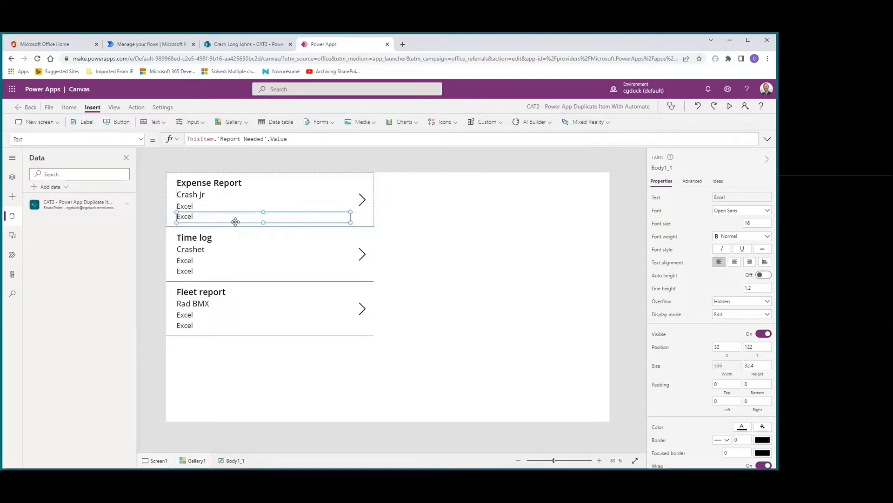
click(365, 229)
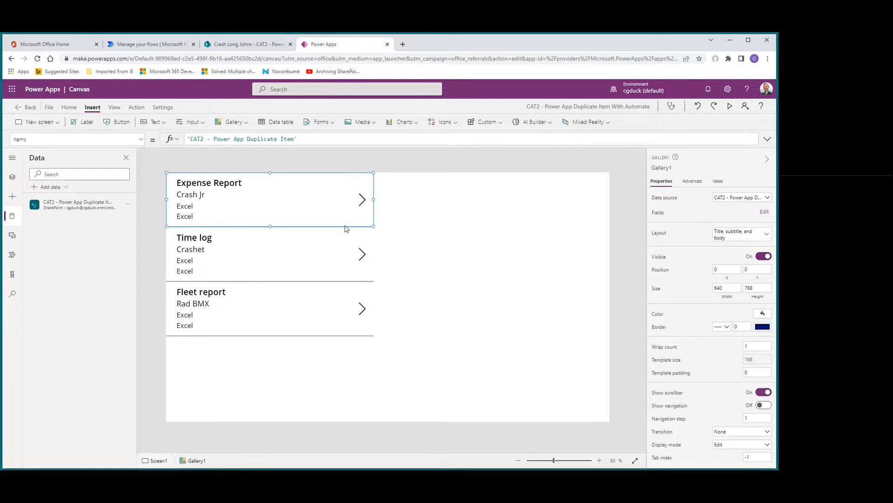
drag(270, 227, 264, 254)
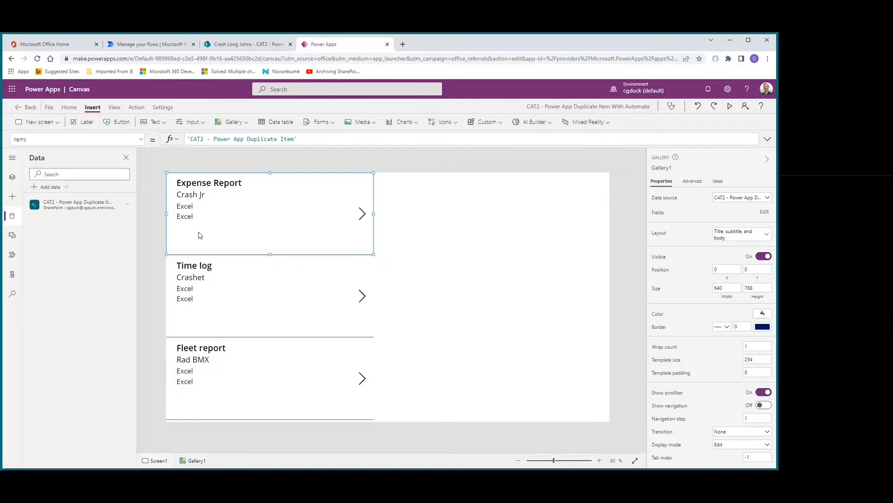
Step: Copy the second Report Needed label and place the third one directly below it, at about X 32, Y 157
click(195, 216)
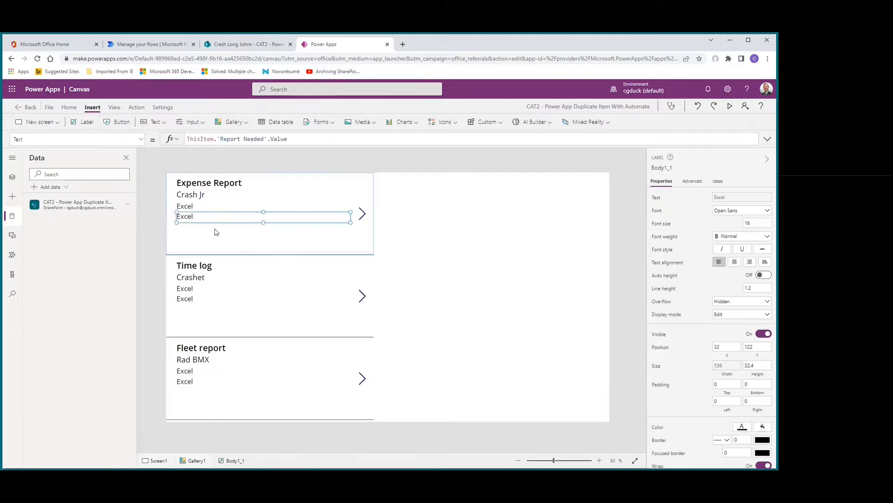
key(ctrl+c)
key(ctrl+v)
drag(243, 194, 243, 234)
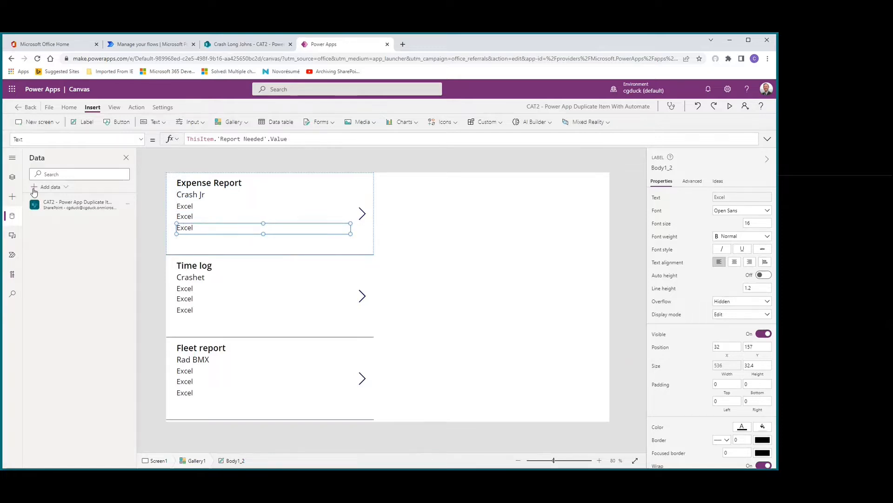
Step: Set the text of the middle Report Needed label to ThisItem.Recurring.Value
click(12, 177)
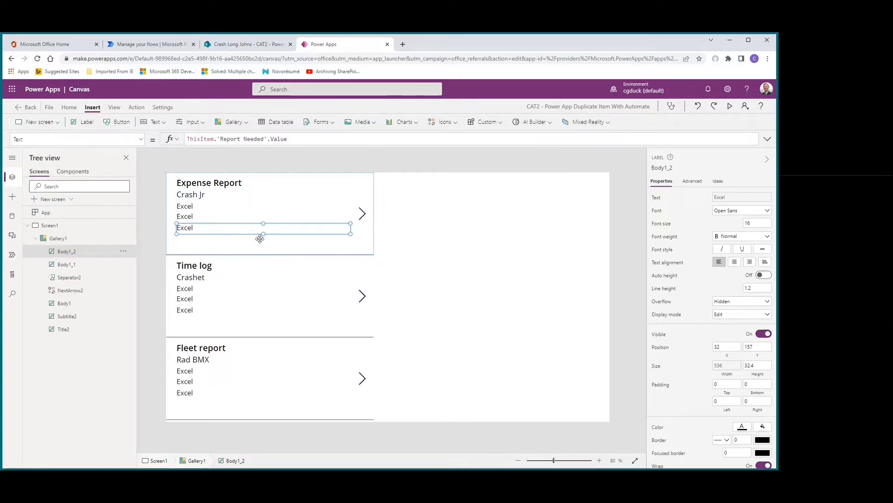
click(189, 209)
click(195, 216)
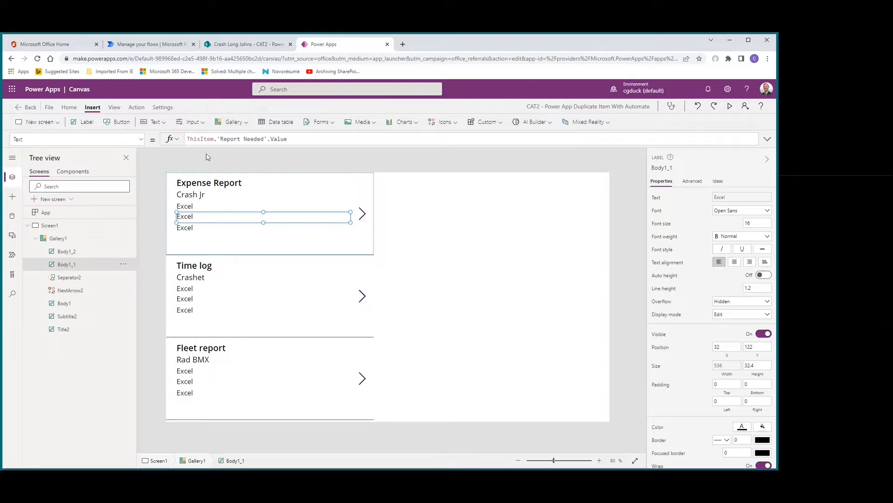
drag(219, 139, 324, 143)
key(BackSpace)
key(BackSpace)
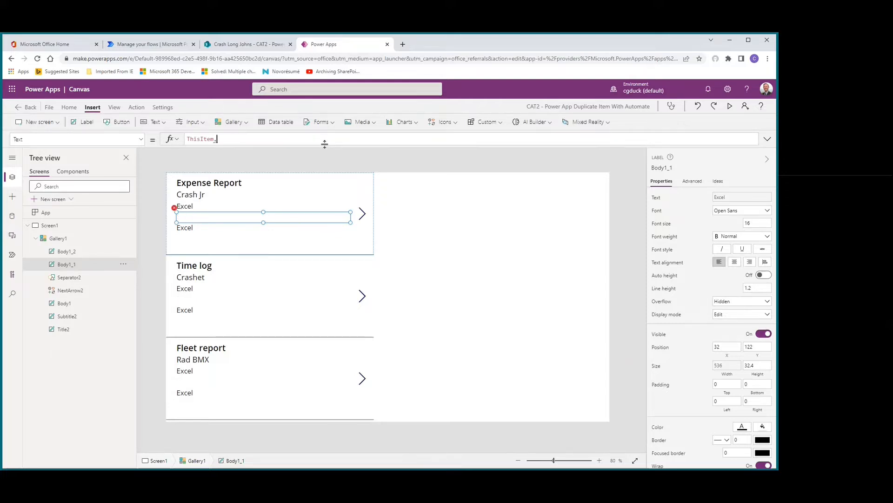
text(rec)
key(Tab)
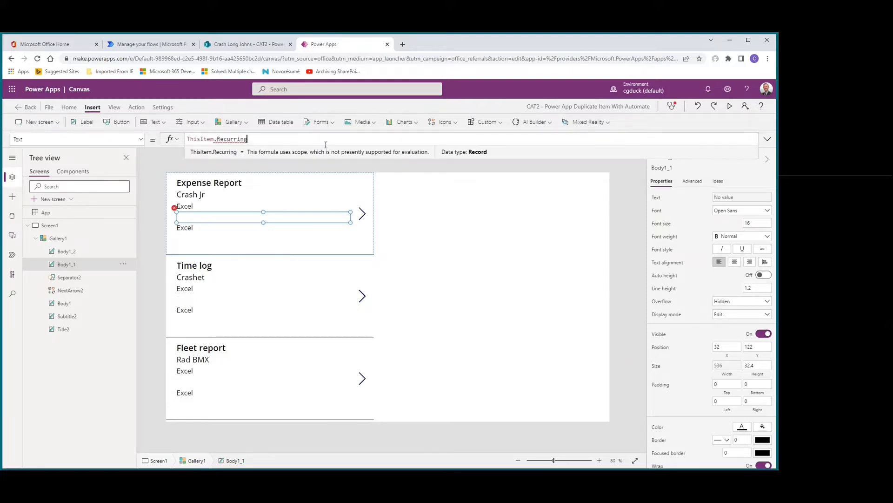
text(.V)
key(Tab)
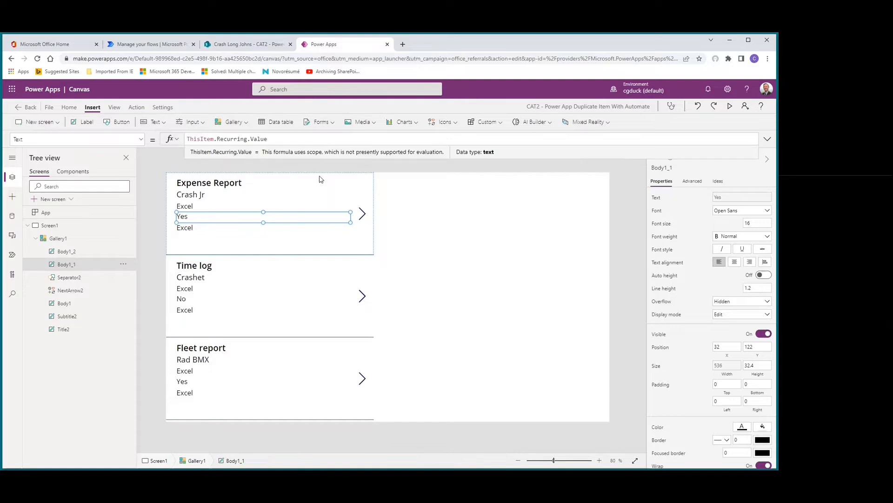
Step: Set the text of the lowest label in the gallery template to ThisItem.'Duplicated From'
click(205, 228)
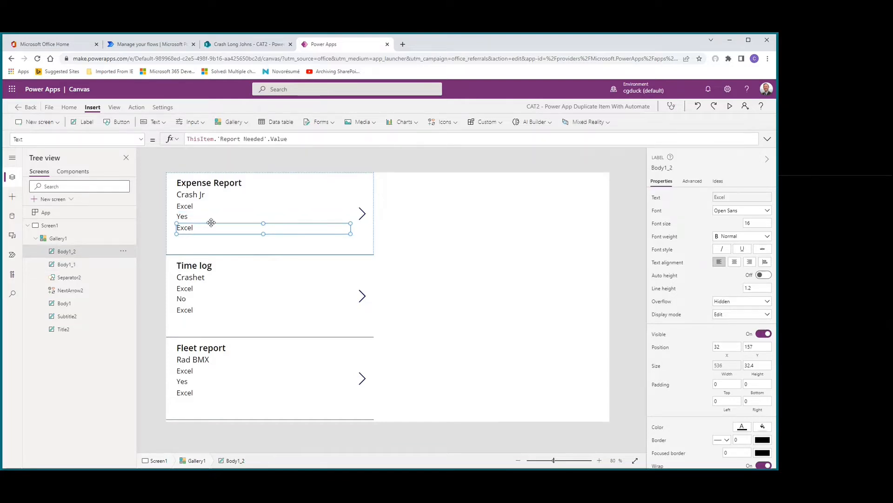
drag(220, 138, 288, 138)
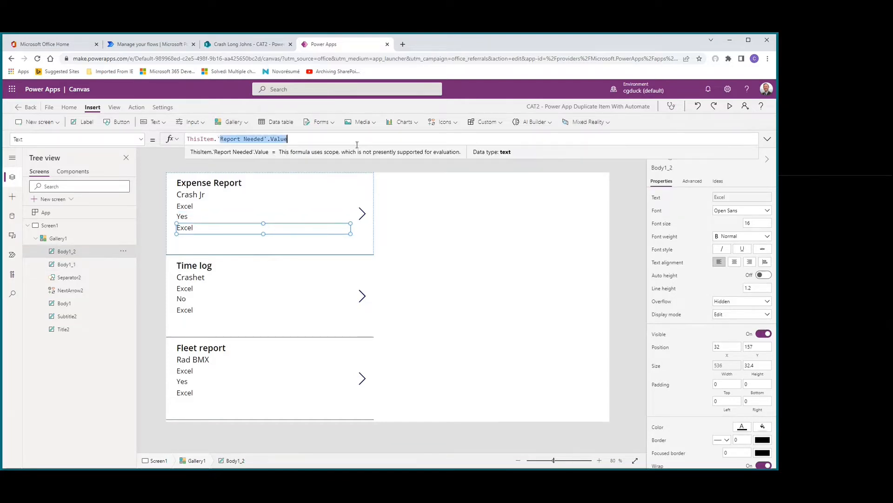
key(BackSpace)
text(dup)
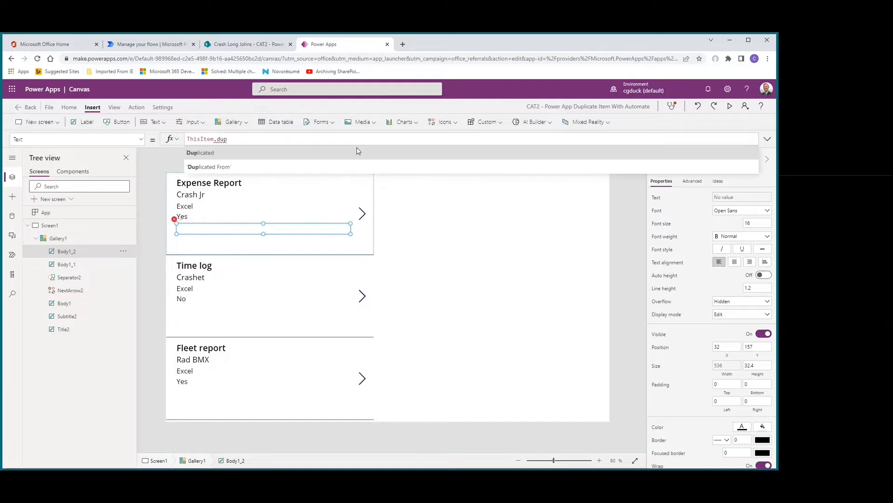
key(Down)
key(Tab)
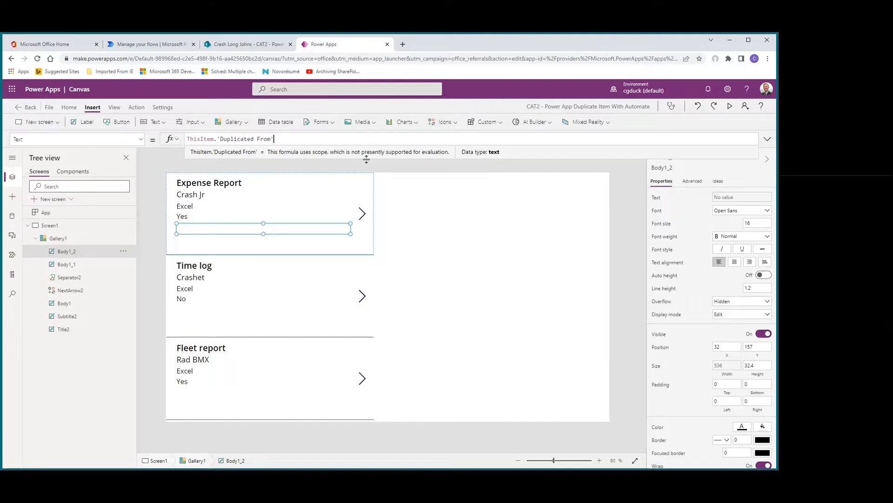
text(,)
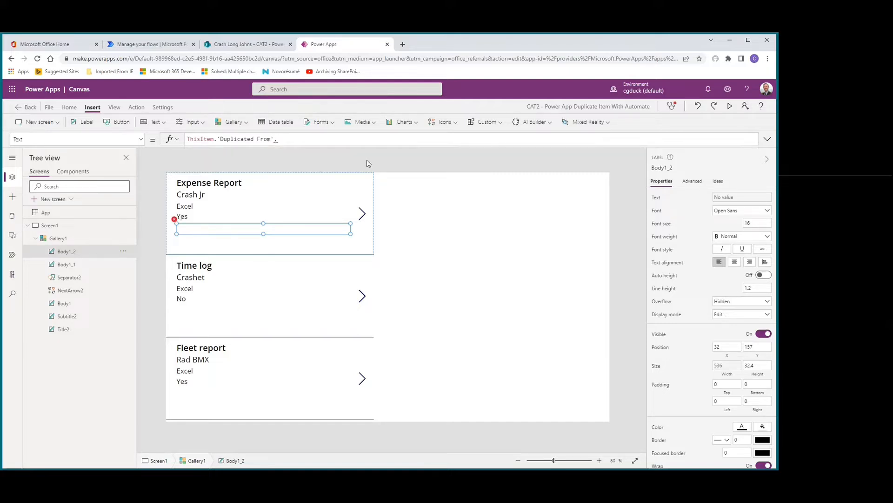
key(BackSpace)
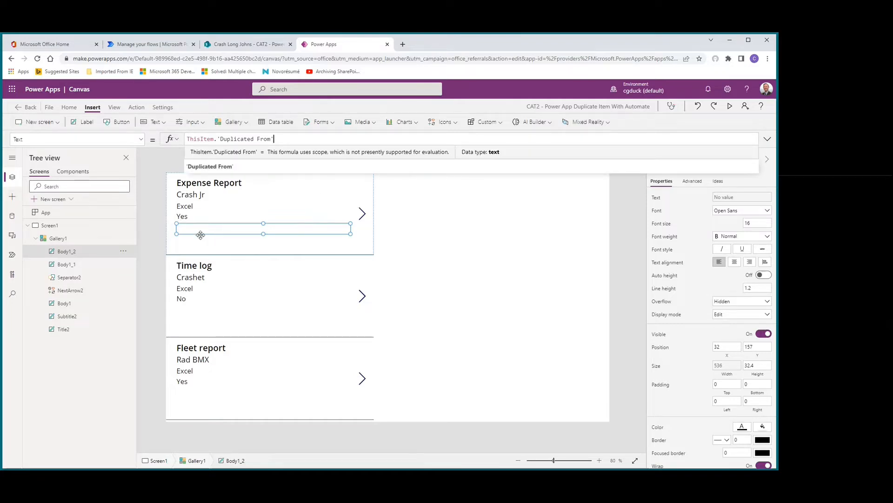
Step: Duplicate the Duplicated From label in the gallery template and place the copy directly beneath it, at about X 32, Y 189
click(201, 244)
click(200, 221)
click(200, 229)
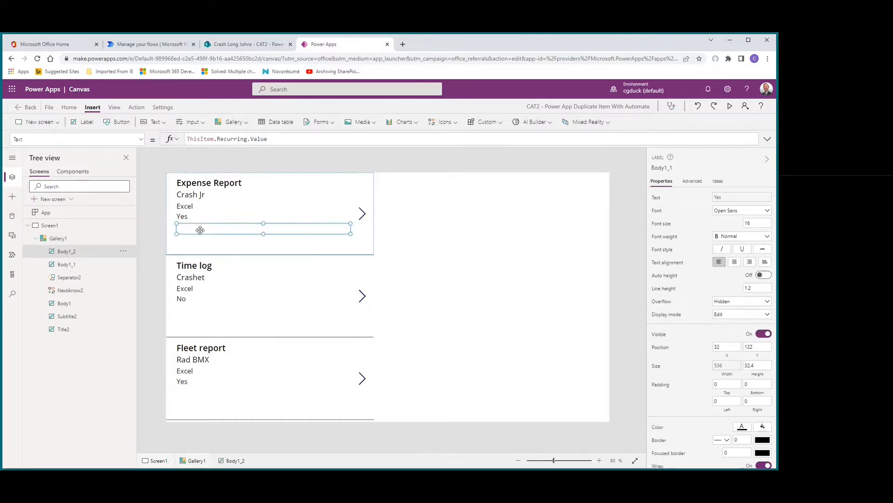
key(ctrl+c)
key(ctrl+v)
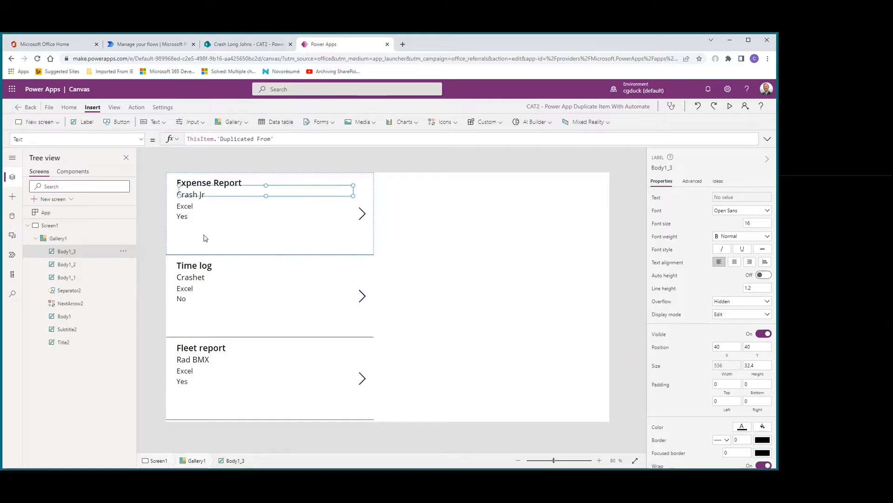
drag(247, 195, 243, 242)
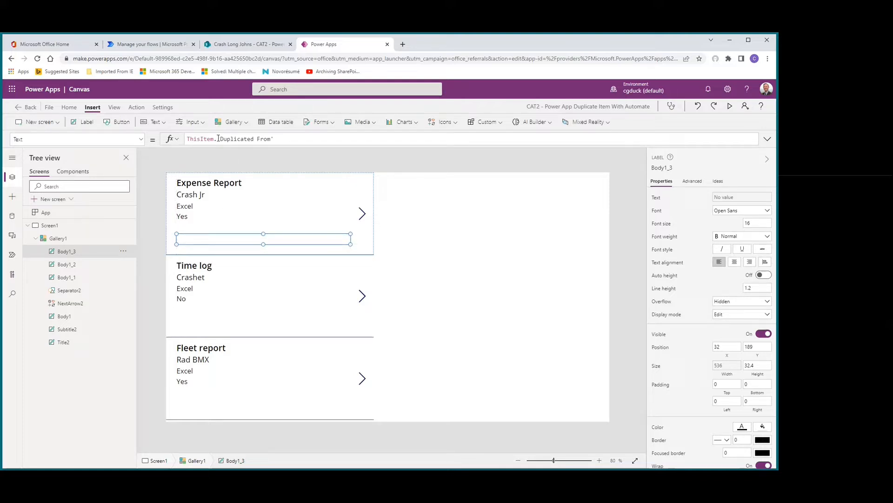
Step: Set the text of the new lowest label to ThisItem.Duplicated.Value
drag(217, 139, 276, 139)
text(dup)
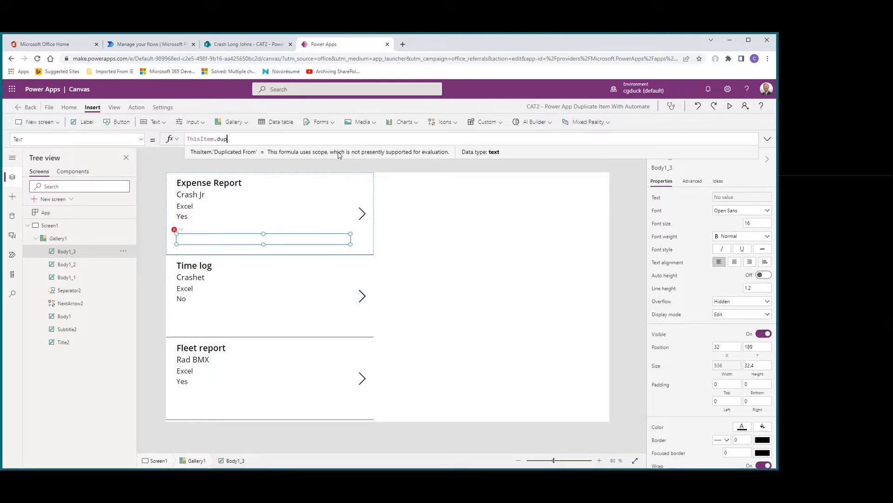
click(339, 155)
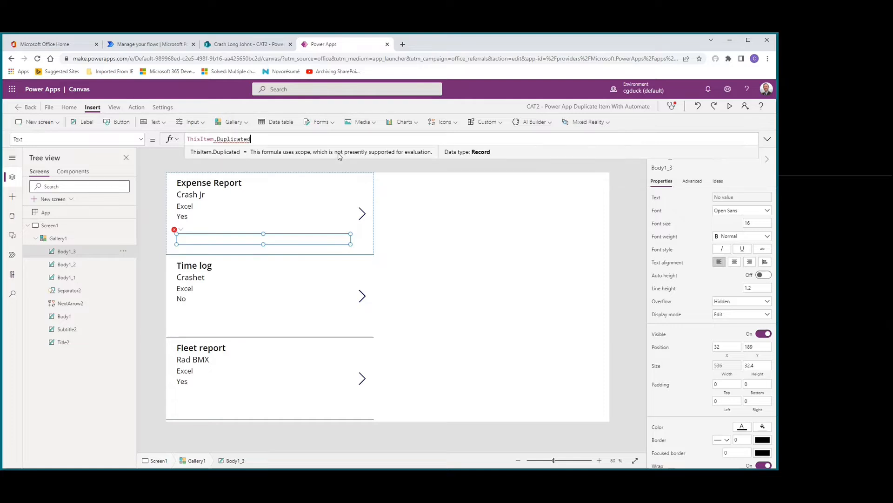
text(.)
click(338, 158)
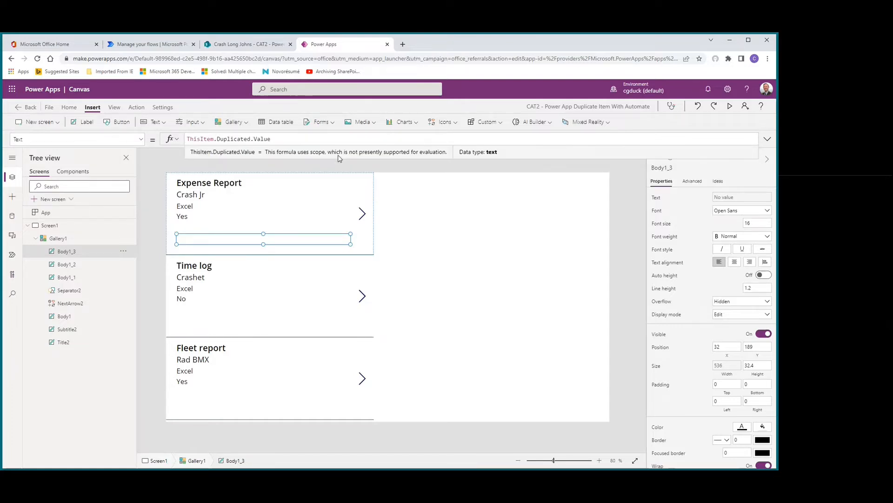
click(200, 225)
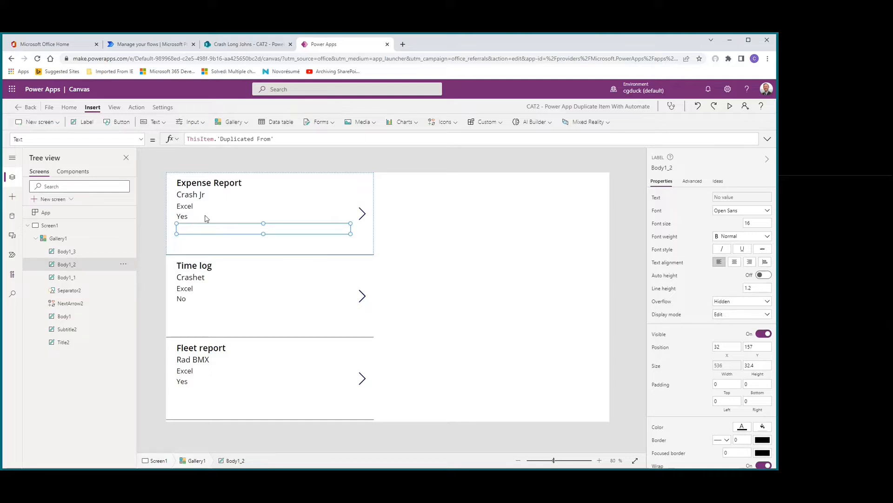
click(201, 215)
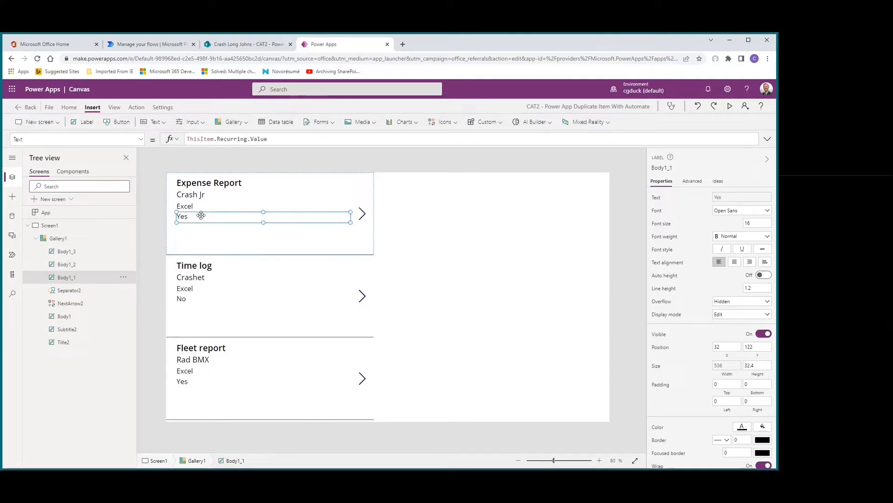
click(197, 230)
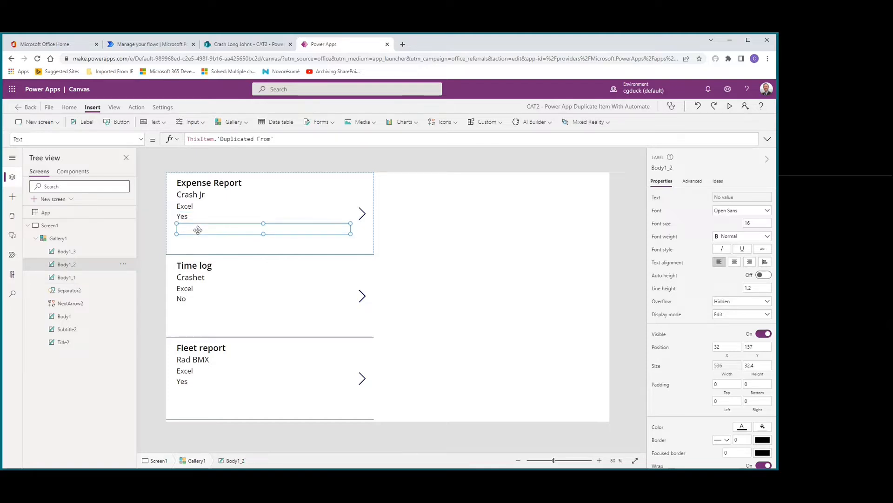
click(197, 242)
click(190, 217)
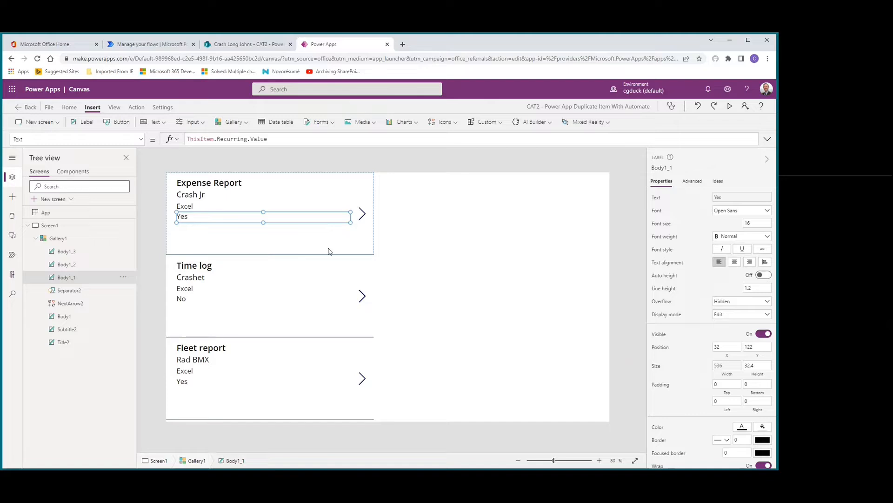
Step: Add an icon to the gallery template beside the next arrow, at about X 504, Y 93, and change it to the Copy icon
click(366, 252)
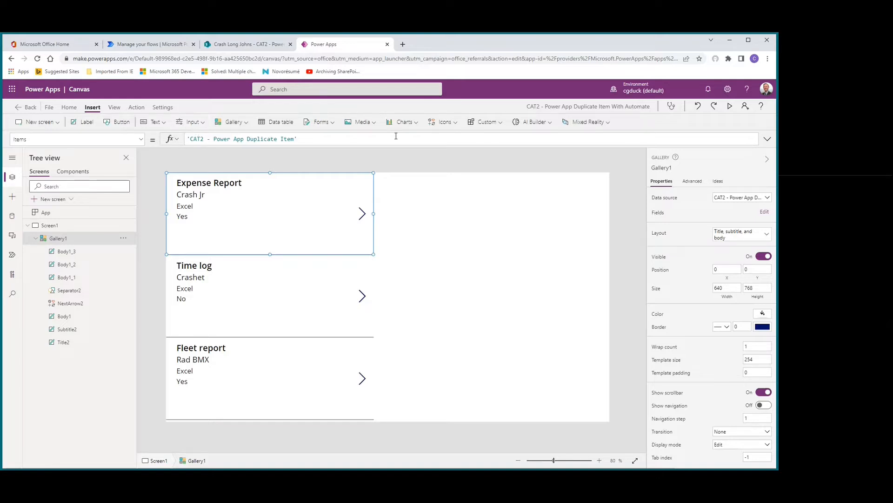
click(445, 124)
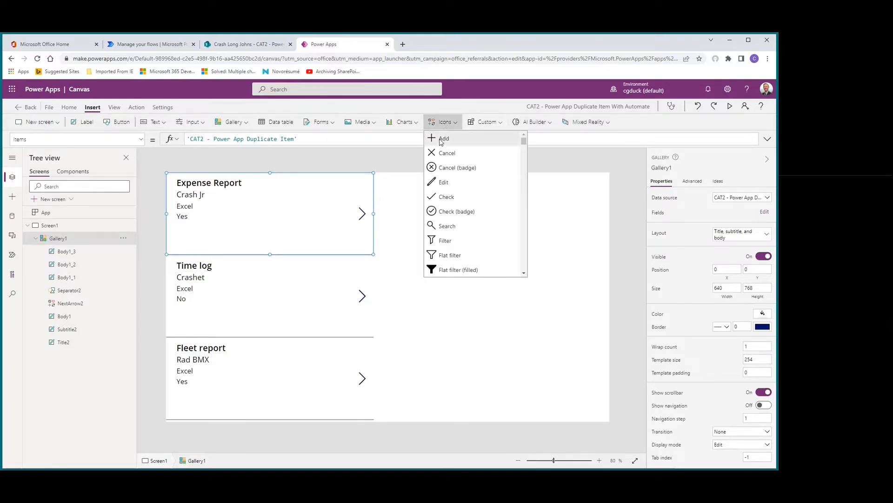
click(444, 139)
drag(189, 195, 338, 215)
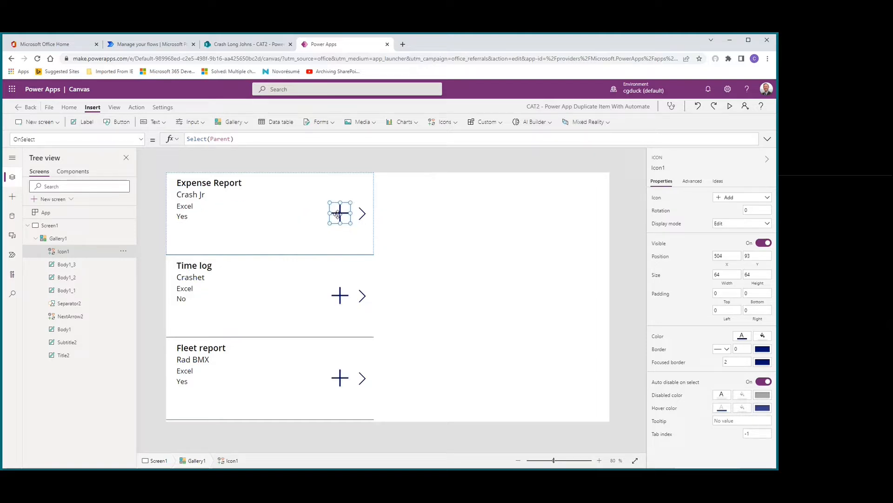
click(735, 199)
text(copy)
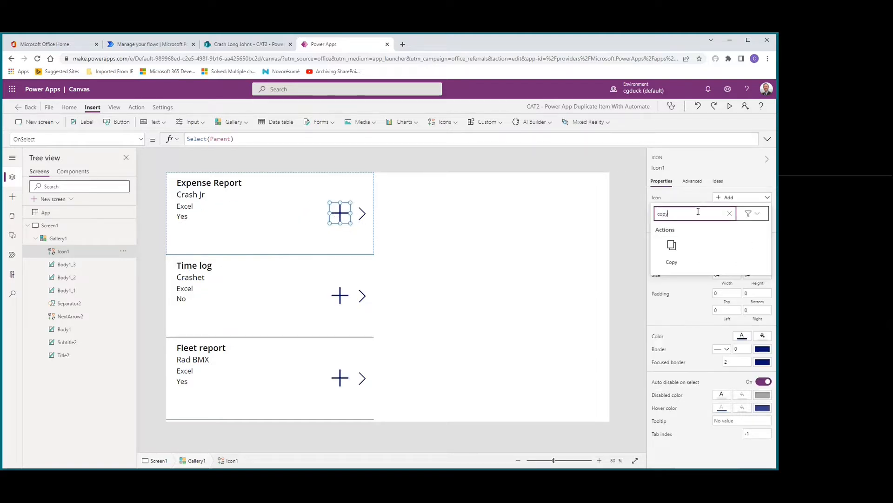
click(673, 251)
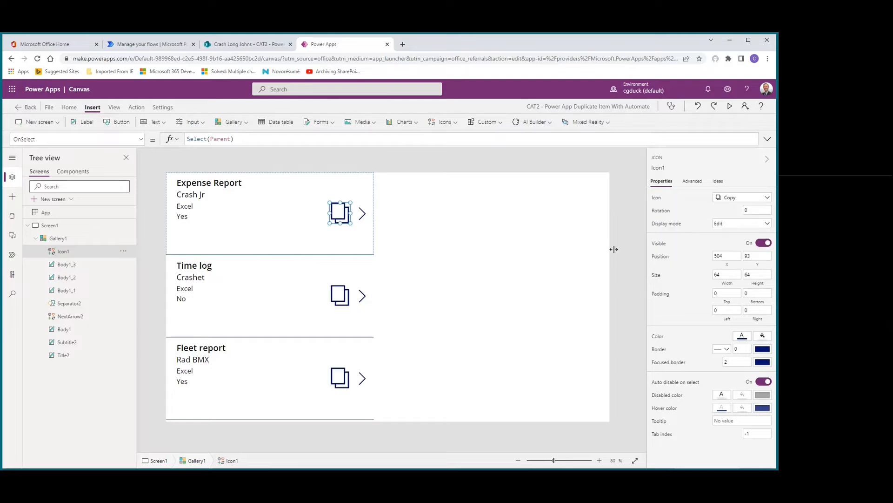
Step: Set the copy icon's width and height to 60
drag(723, 275, 695, 274)
key(Tab)
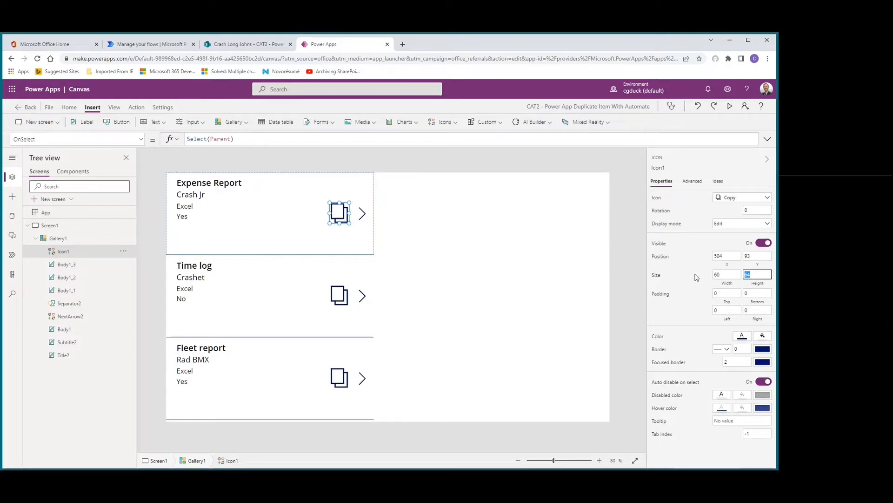
text(60)
key(Tab)
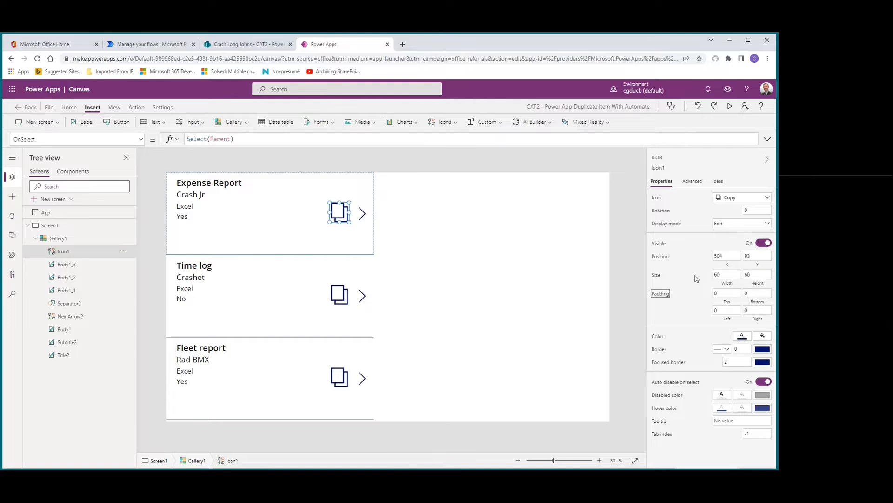
Step: Give the copy icon a padding of 10 on all four sides and shift it to about X 508, Y 97
key(Tab)
key(Tab)
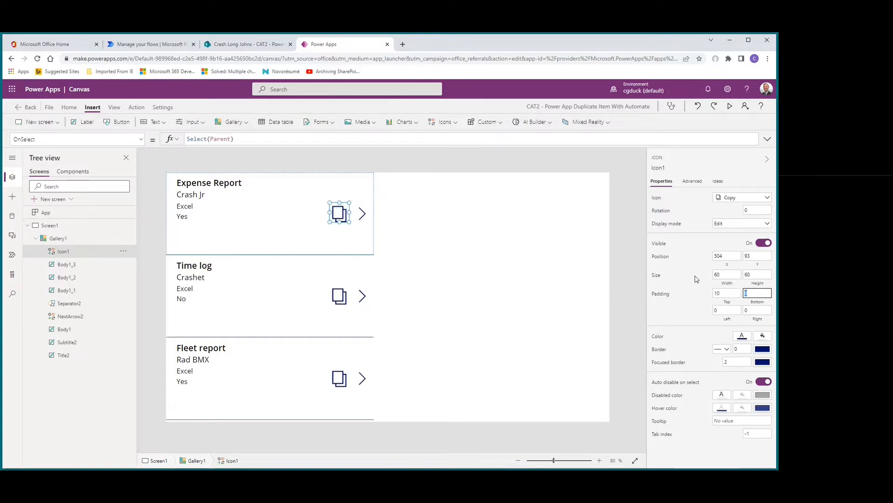
text(10)
key(Tab)
text(10)
key(Tab)
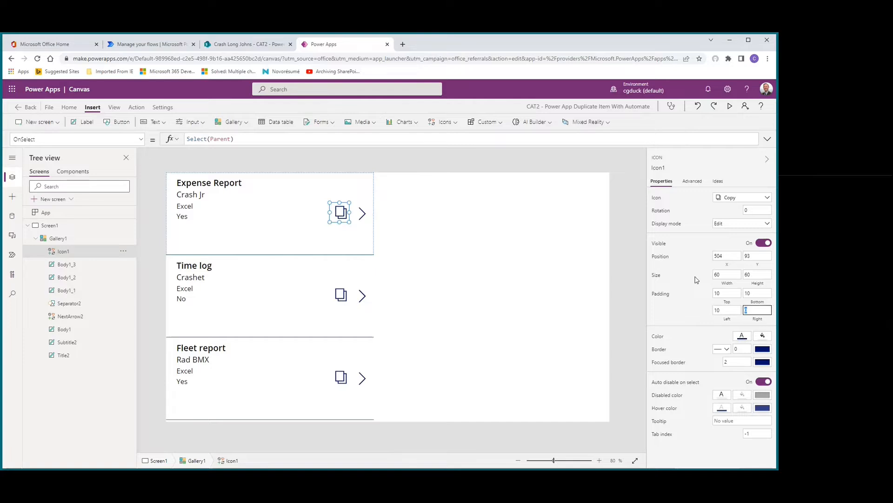
text(10)
key(Tab)
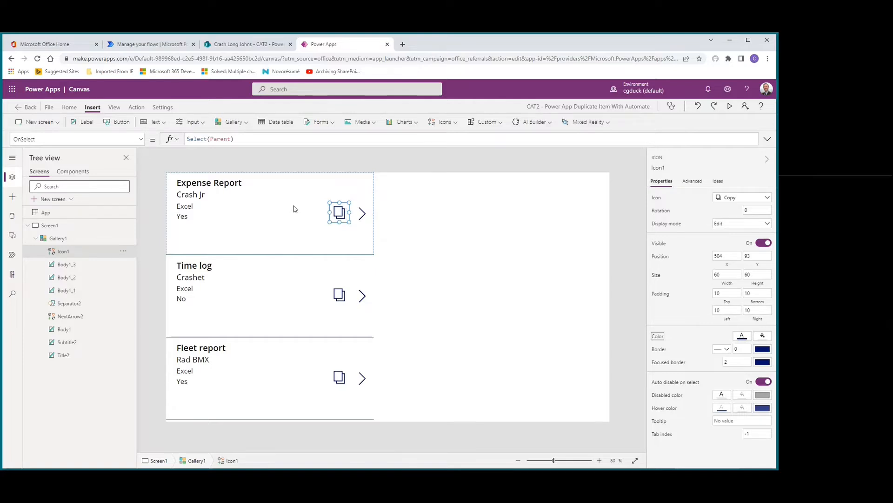
drag(339, 212, 340, 213)
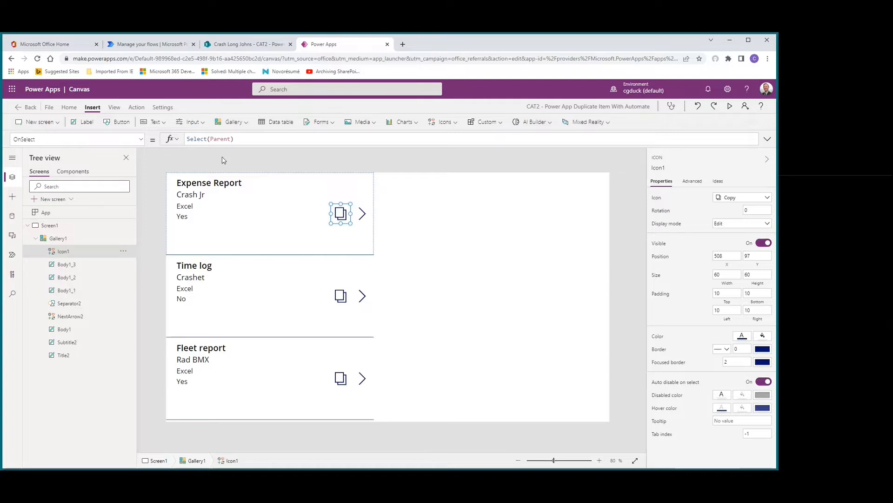
Step: Open the formula of the copy icon's Visible property
click(142, 140)
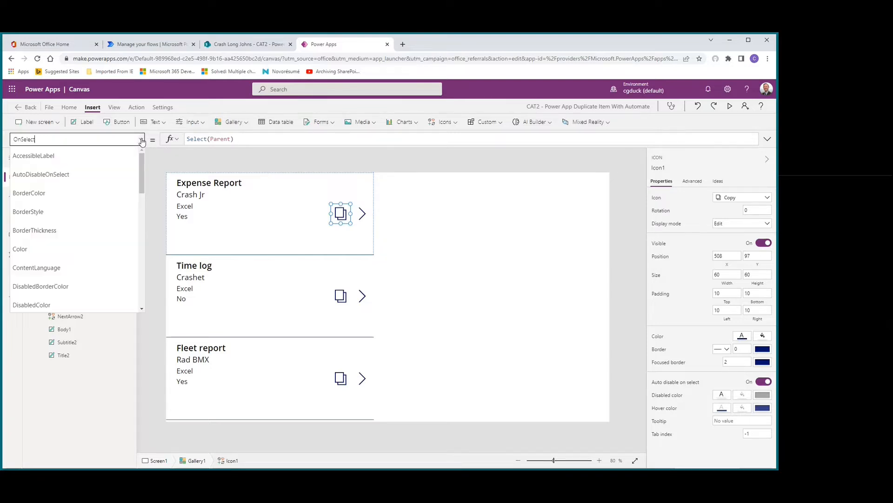
scroll(100, 219, down, 10)
scroll(95, 231, down, 2)
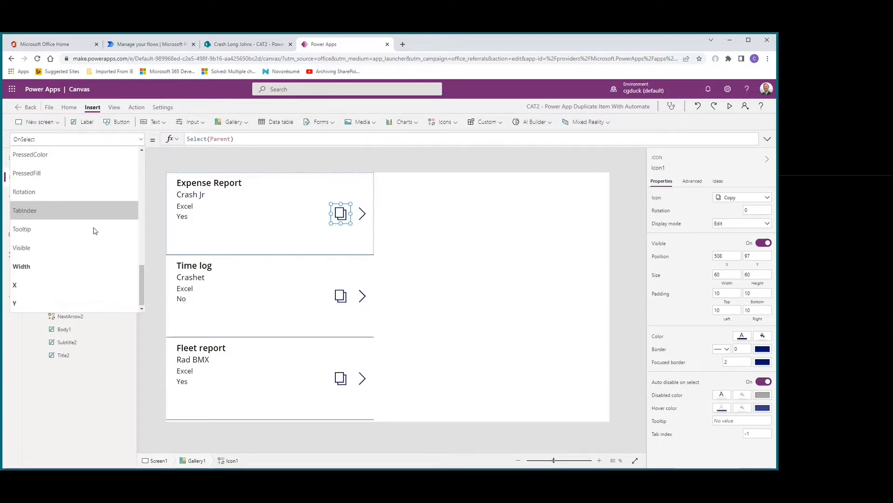
click(70, 251)
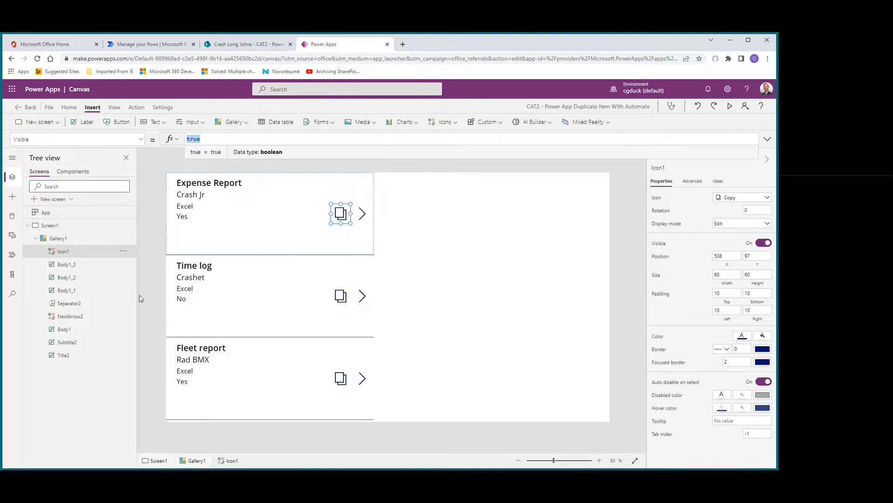
Step: Rename the copy icon Icon1 as icnCopy
click(61, 252)
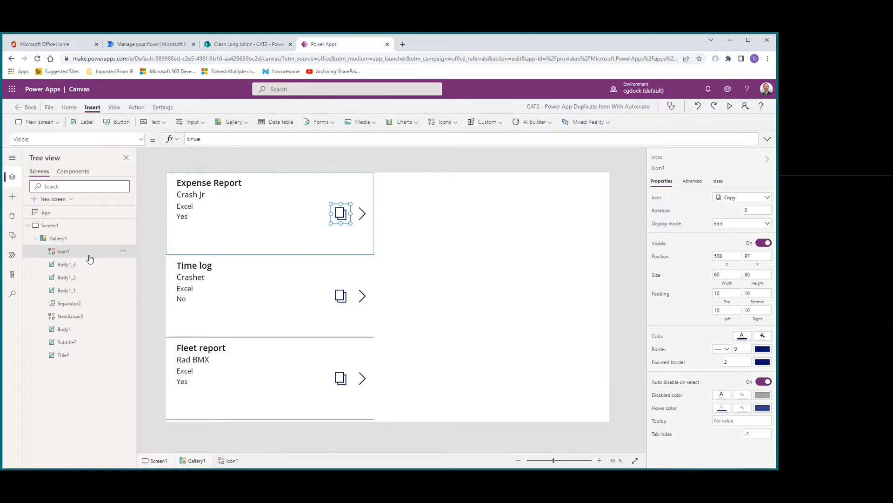
click(124, 251)
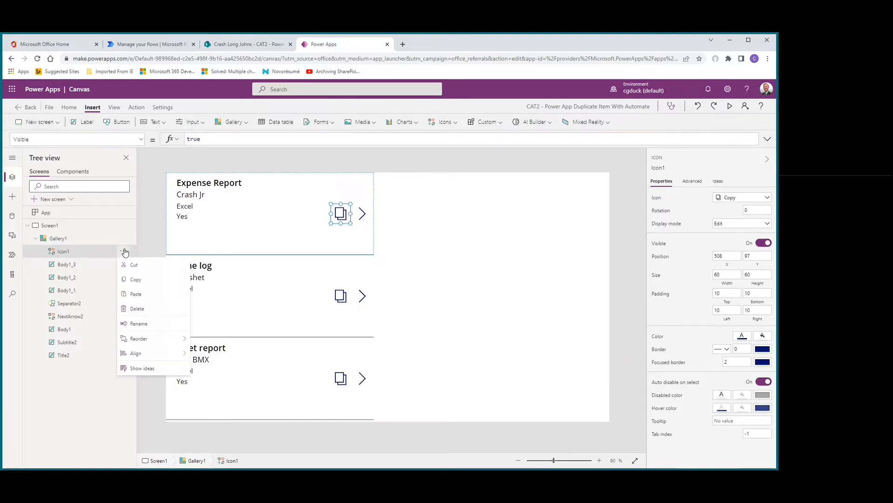
click(133, 324)
text(icn)
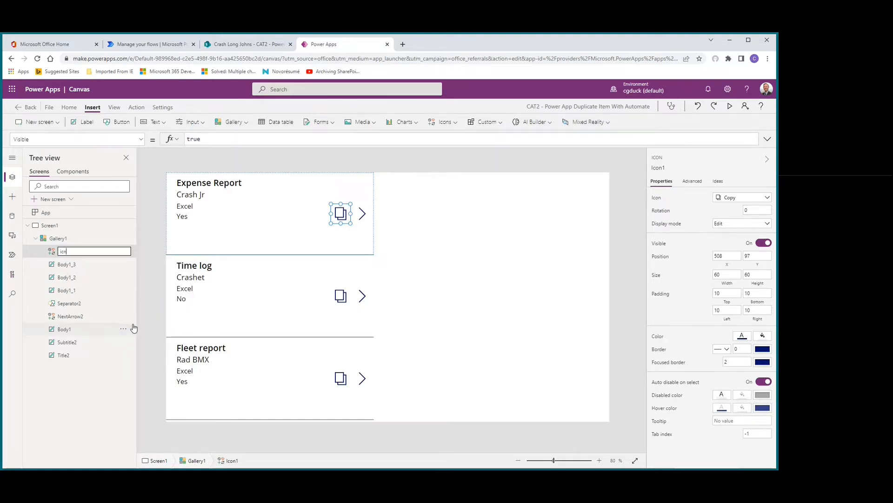
text(Copy)
key(Return)
Step: Find the label that shows the Recurring value and rename it as txtRecurring
click(71, 265)
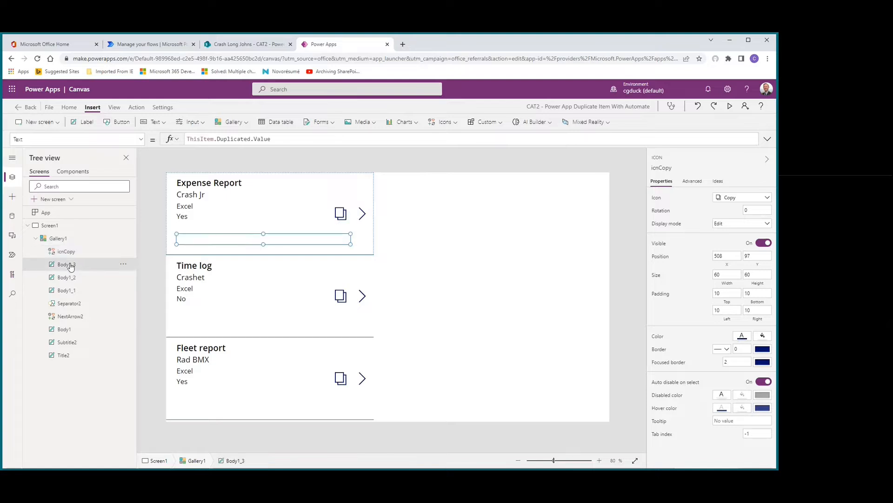
click(67, 277)
click(67, 290)
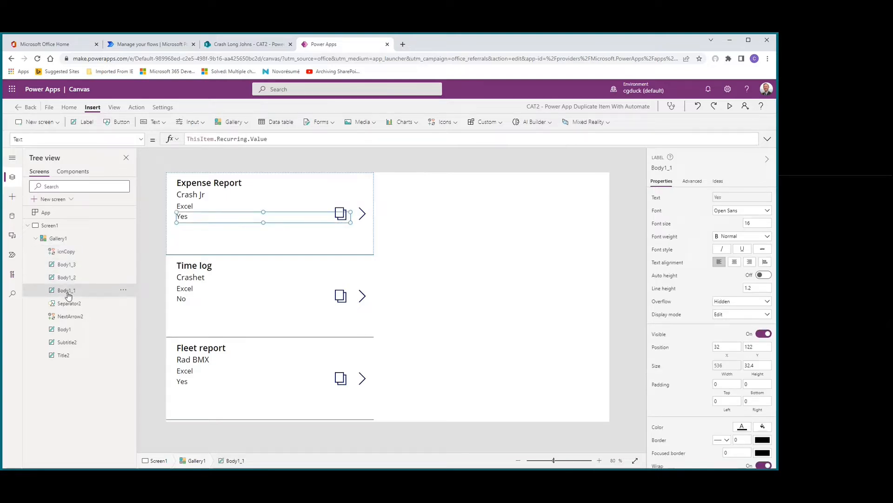
click(123, 290)
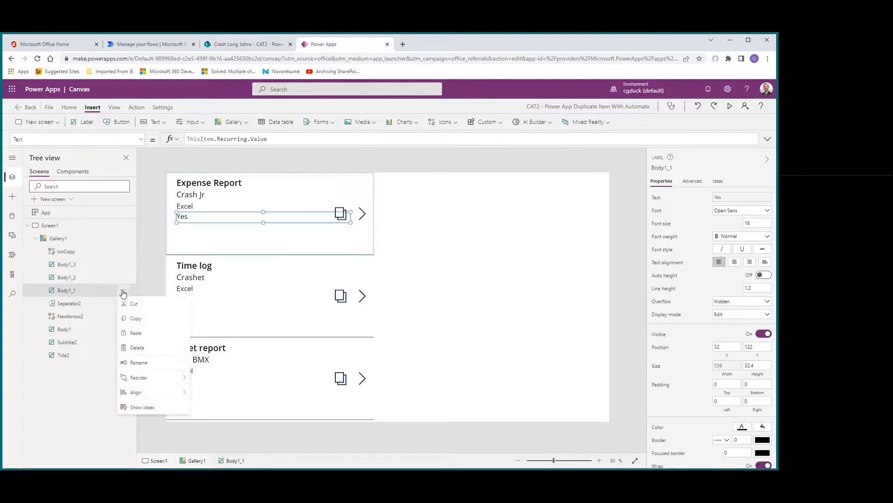
click(136, 362)
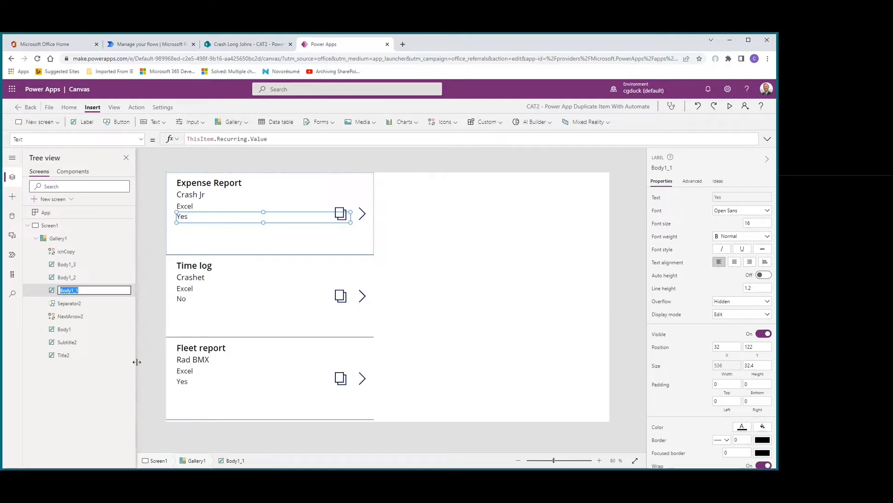
text(txtRecurring)
key(Return)
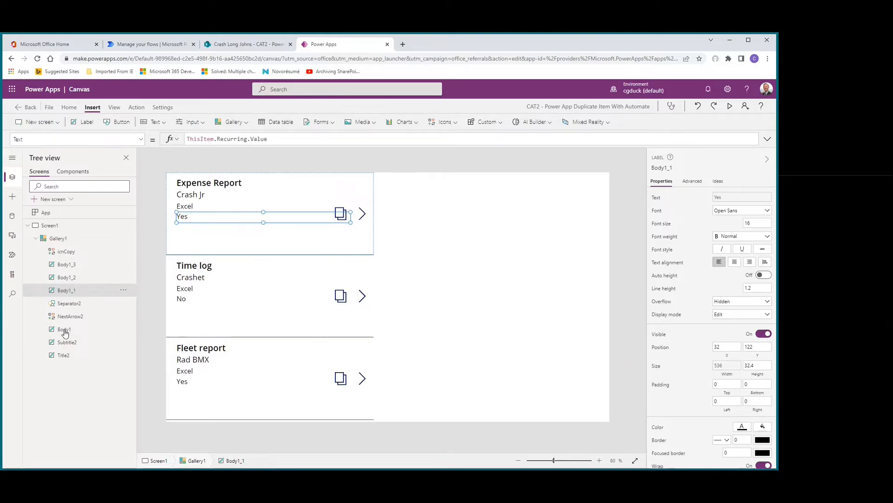
Step: Set the Visible formula of icnCopy to If(txtRecurring.Text=Yes,true,false)
click(64, 343)
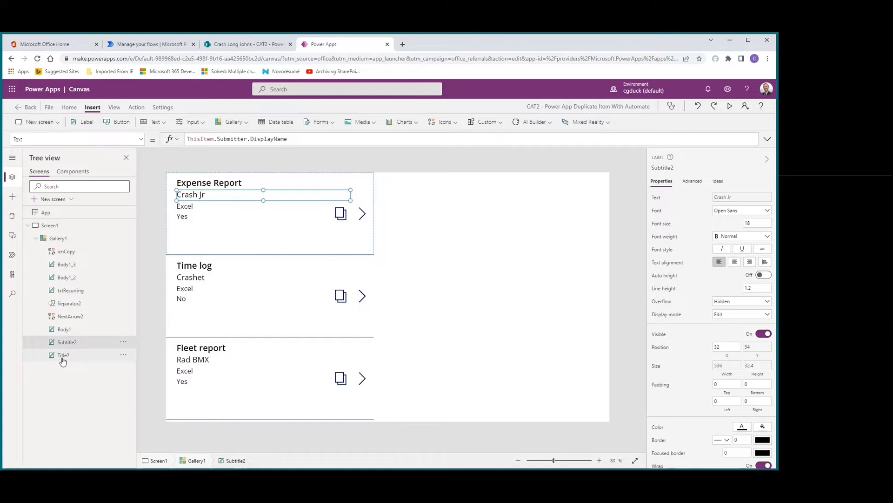
click(63, 356)
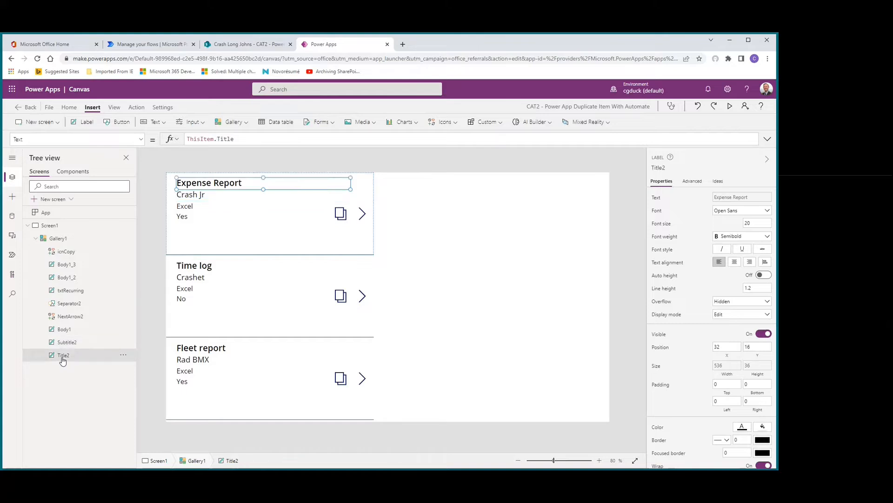
click(66, 253)
double_click(205, 140)
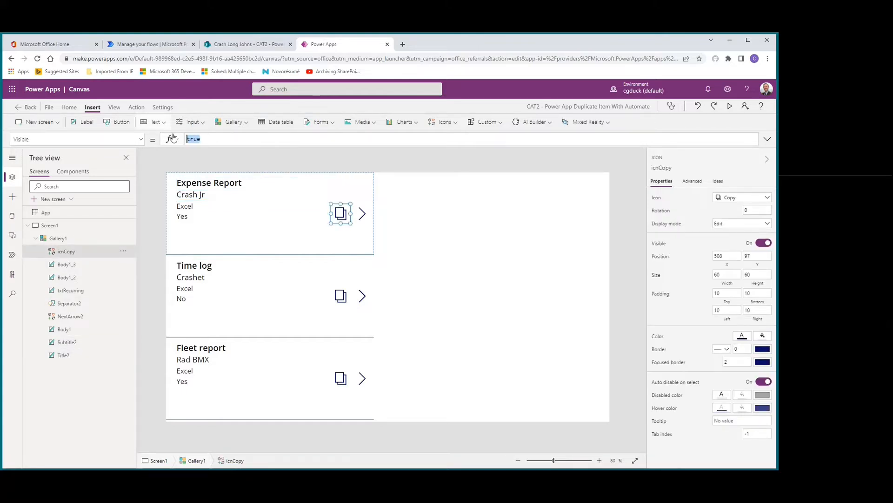
text(if)
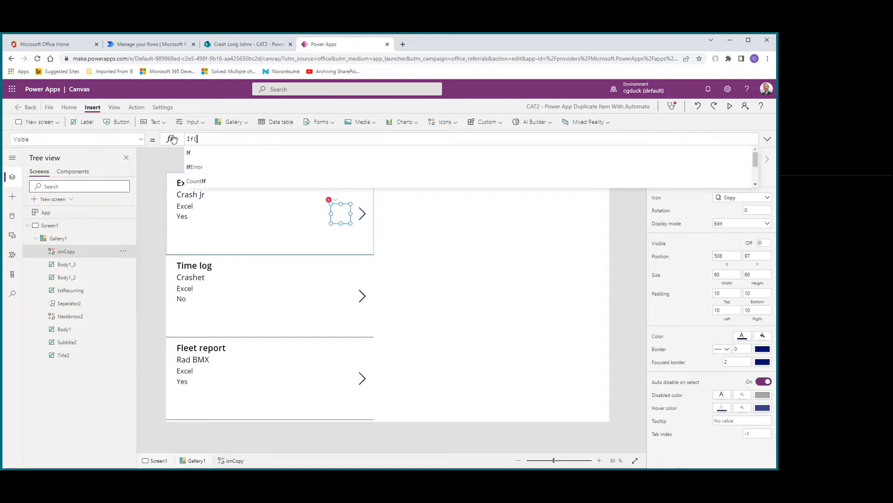
text((txtre)
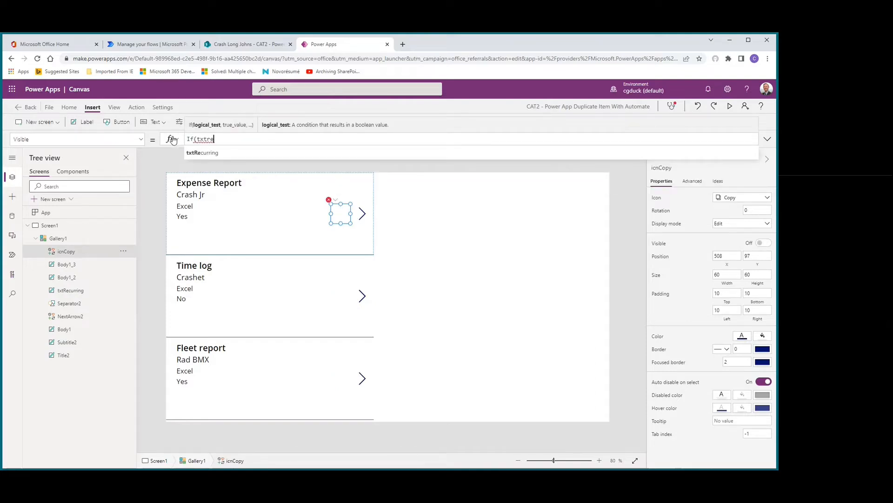
key(Tab)
text(.)
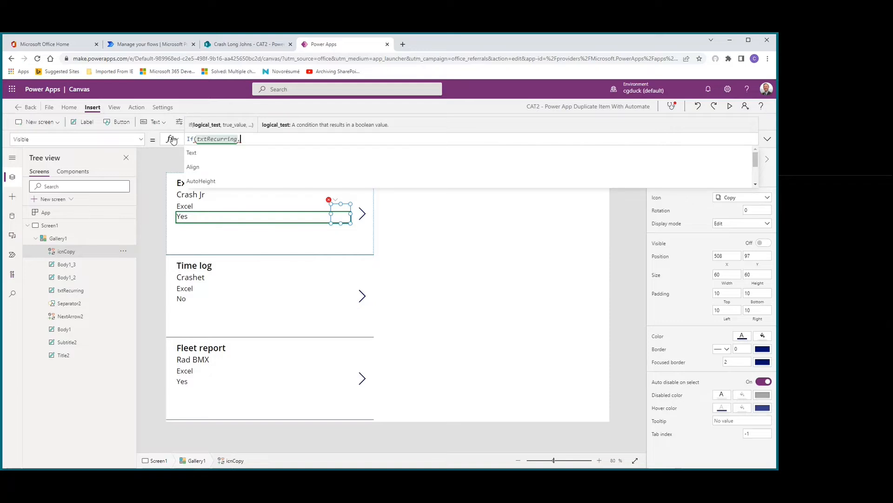
text(text)
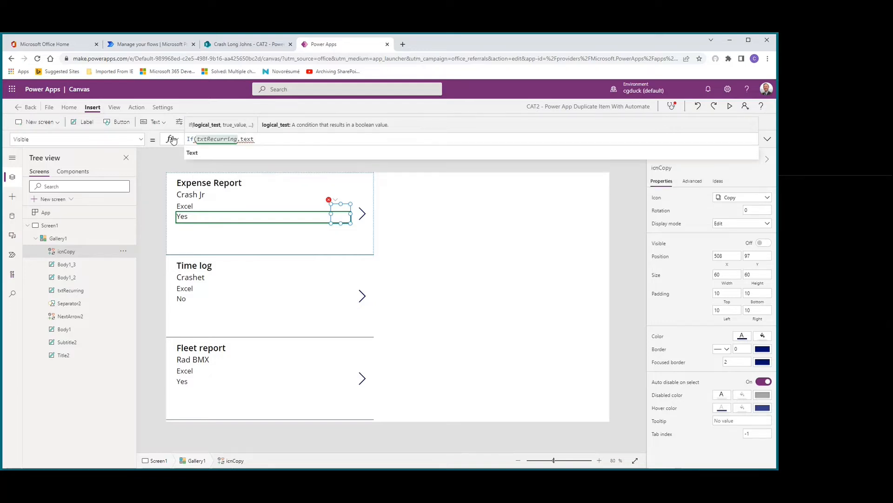
key(Tab)
text(=)
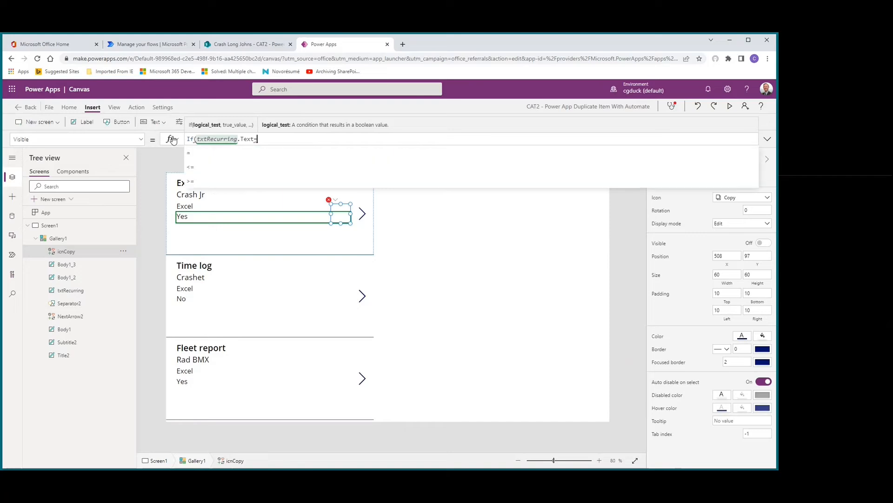
text(Yes,)
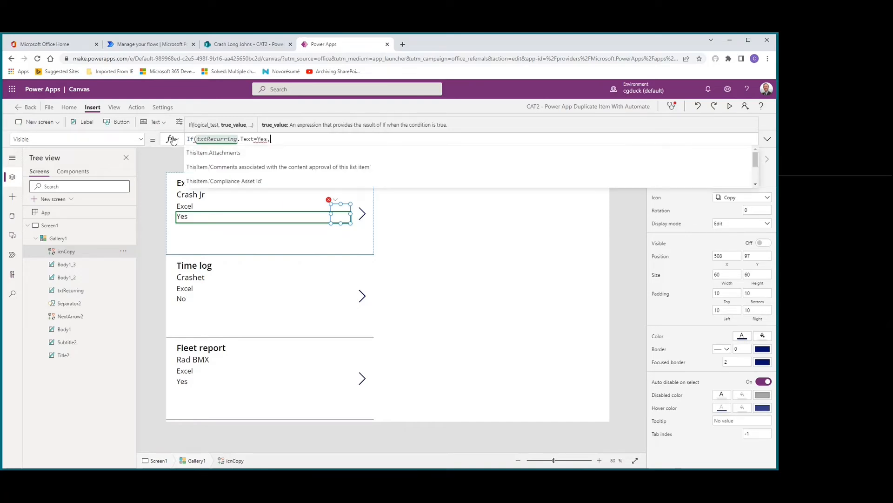
text(true,f)
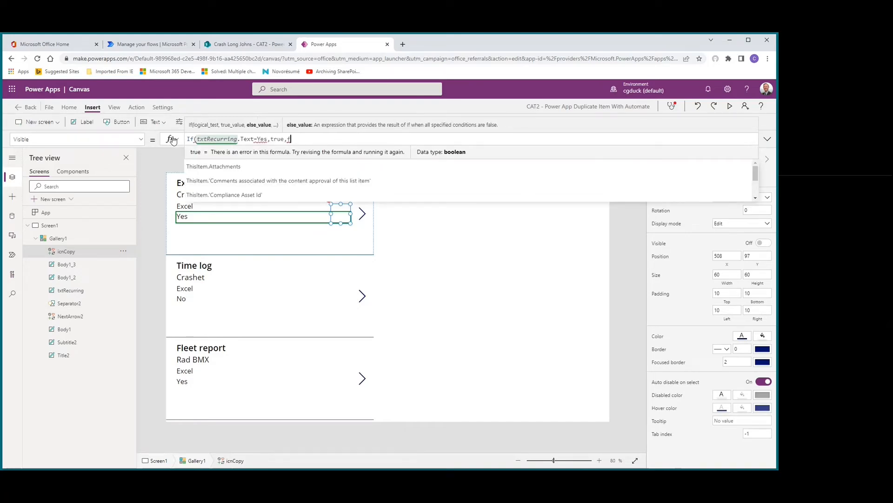
text(alse))
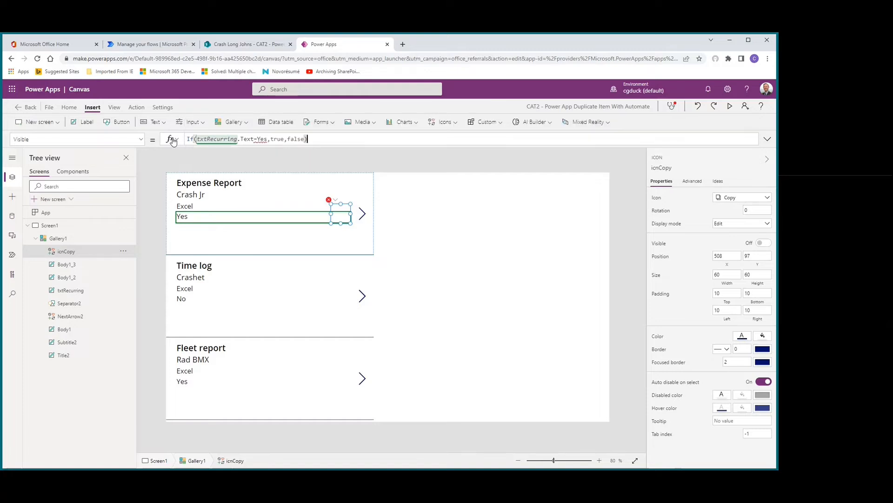
Step: Enclose Yes in double quotes so the Visible formula reads If(txtRecurring.Text="Yes",true,false)
key(Left)
key(Left)
key(Left)
key(Left)
key(Left)
key(Left)
key(Left)
key(Left)
key(Left)
key(Left)
key(Left)
key(Left)
key(Left)
key(Left)
key(Left)
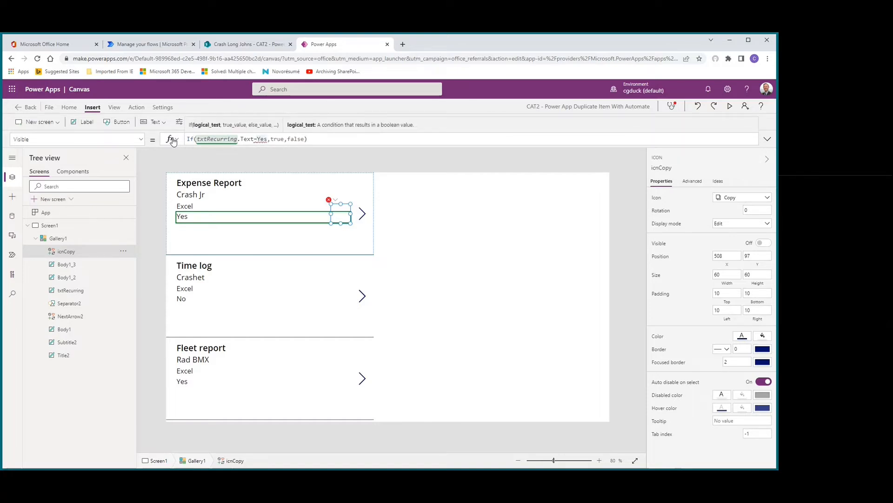
text(")
key(Right)
key(Right)
key(Right)
text(")
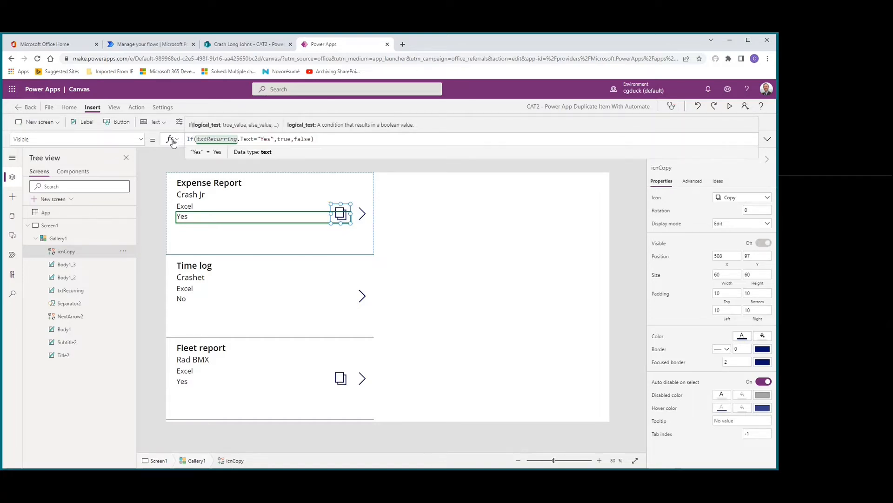
click(321, 139)
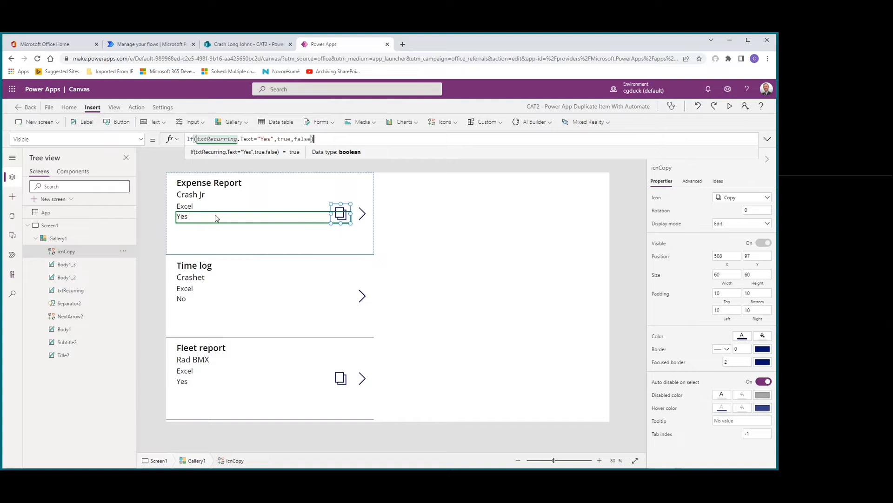
Step: Show the OnSelect formula of icnCopy in the first gallery item
click(140, 139)
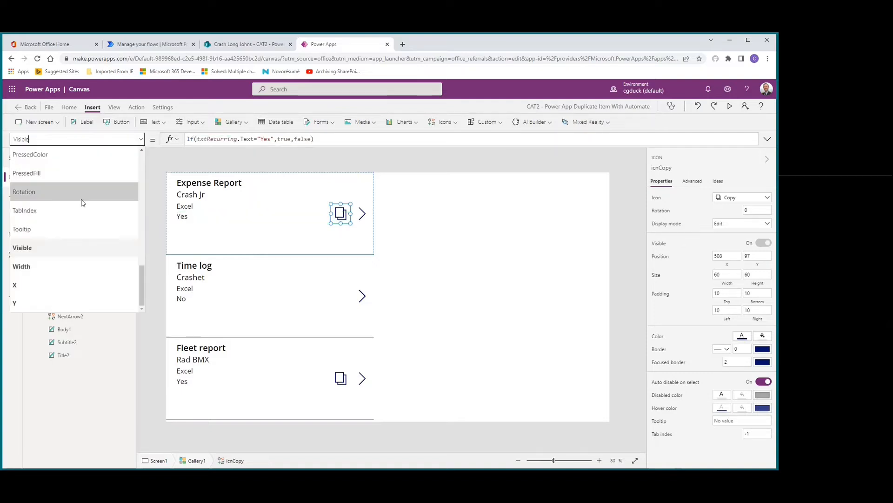
scroll(70, 216, up, 2)
scroll(70, 213, up, 5)
click(58, 186)
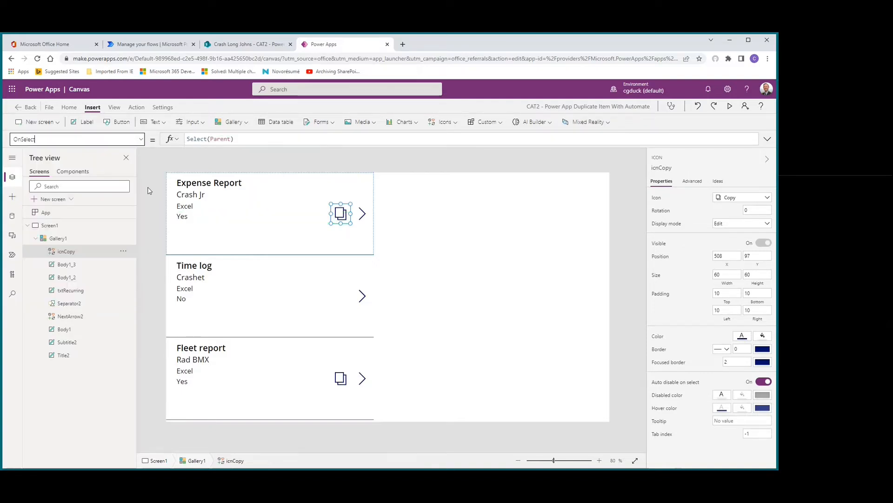
click(142, 176)
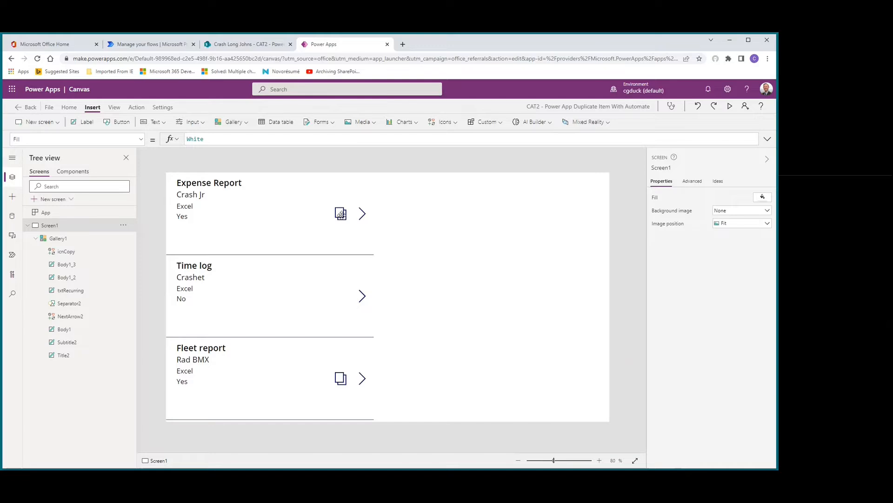
click(342, 216)
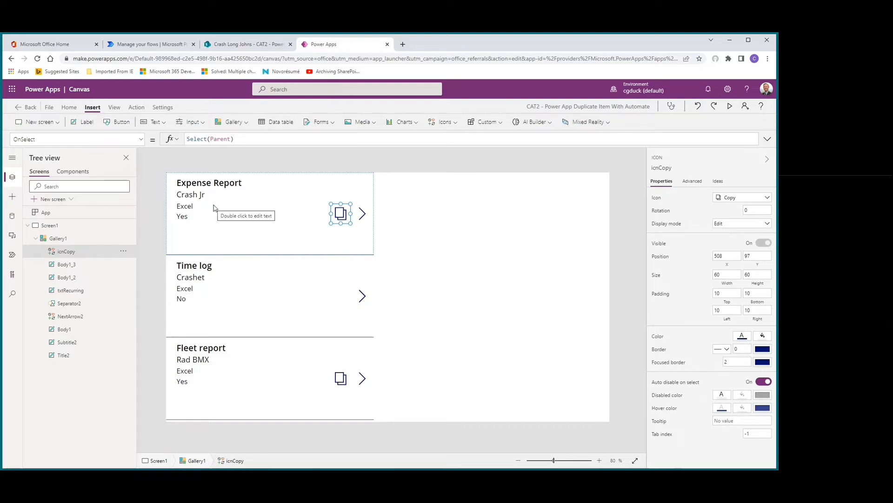
Step: Create a new Power Automate flow from blank inside the app
click(11, 256)
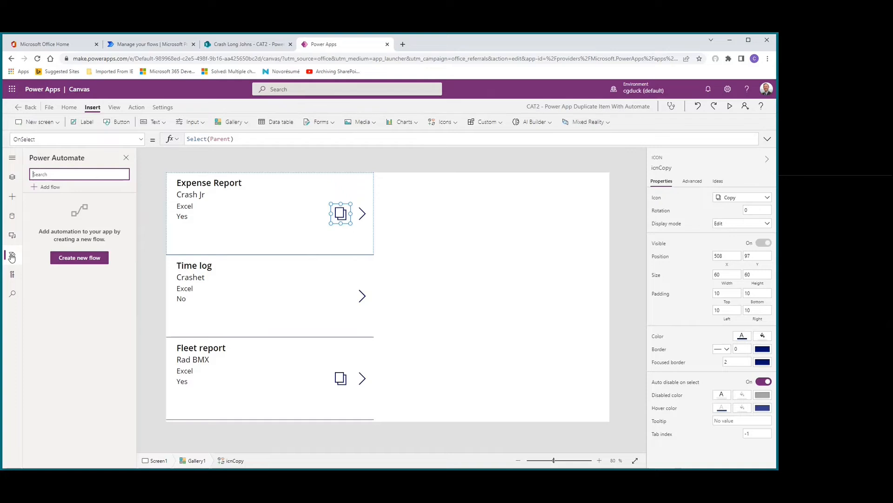
click(429, 222)
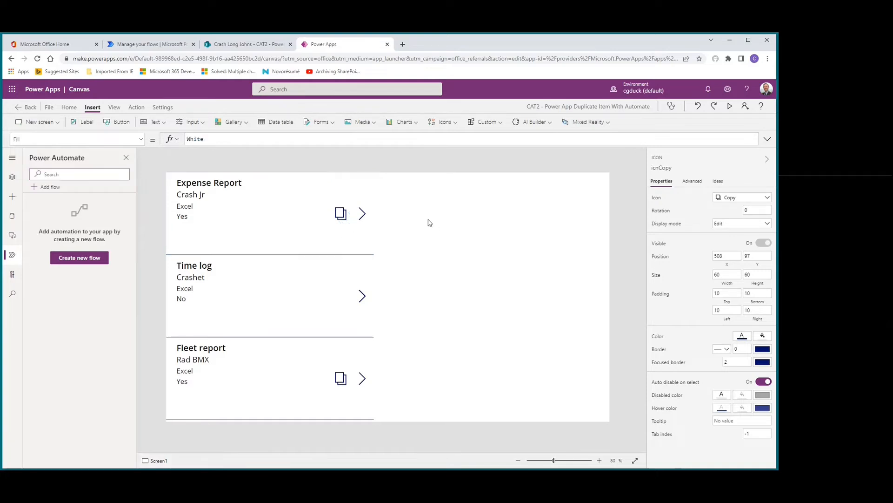
click(71, 260)
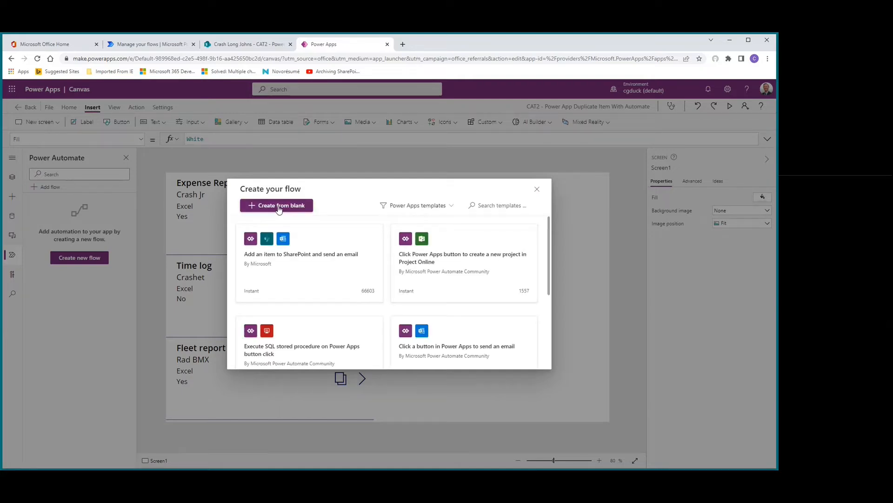
click(279, 207)
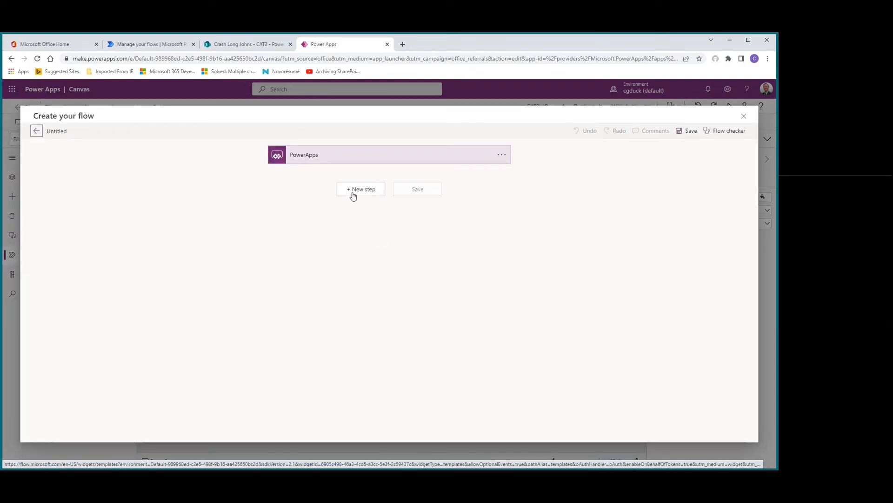
Step: Add the SharePoint Get item action after the PowerApps trigger
click(353, 190)
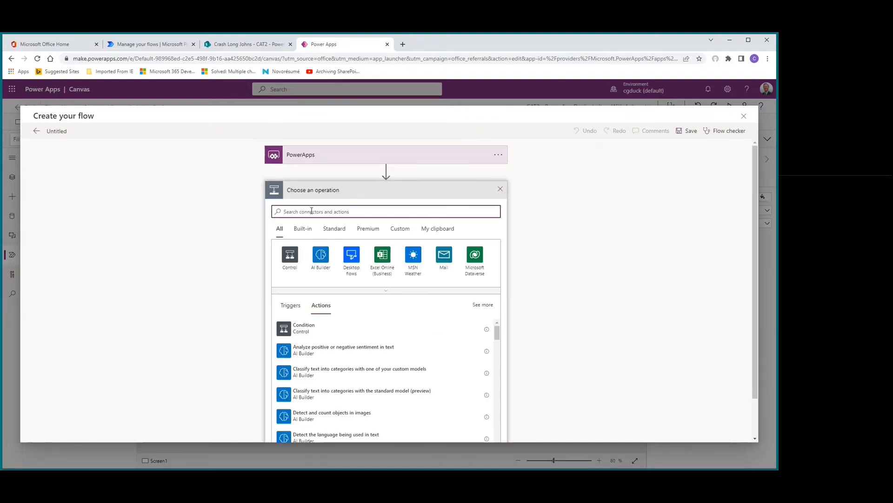
text(get item)
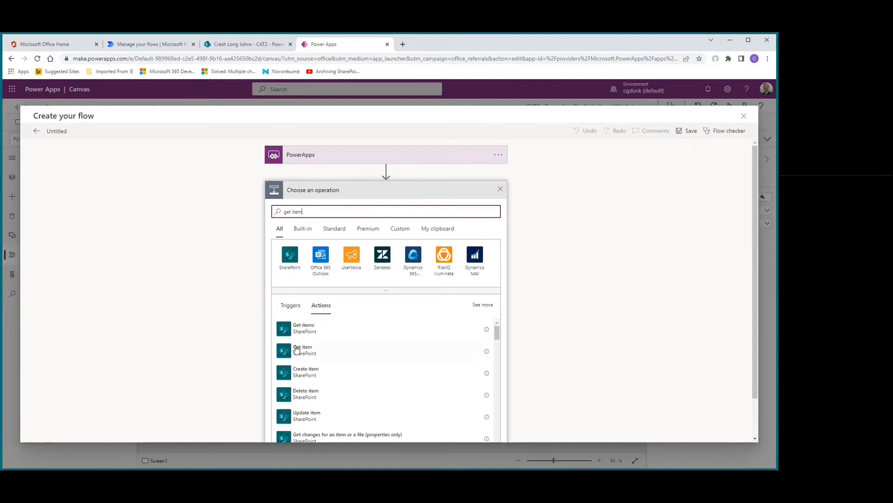
click(297, 349)
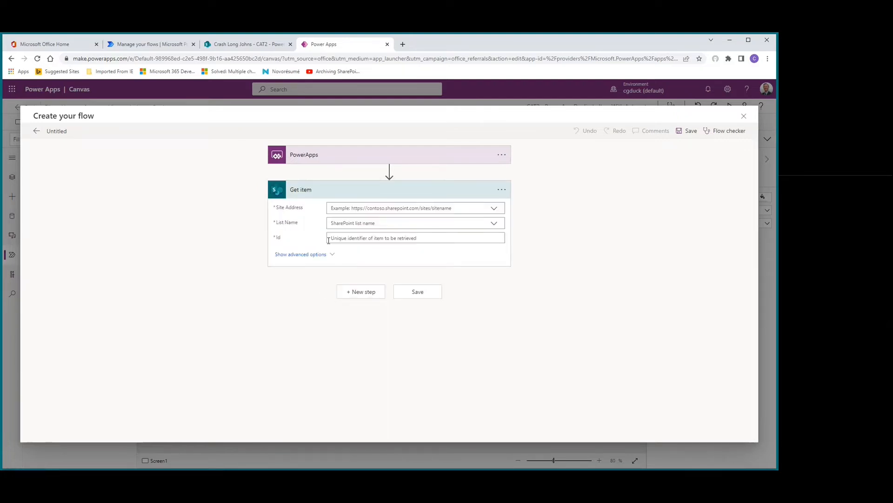
Step: Configure Get item with the Crash Long Johns site, the CAT2 - Power App Duplicate Item list and Ask in PowerApps as the Id
click(495, 209)
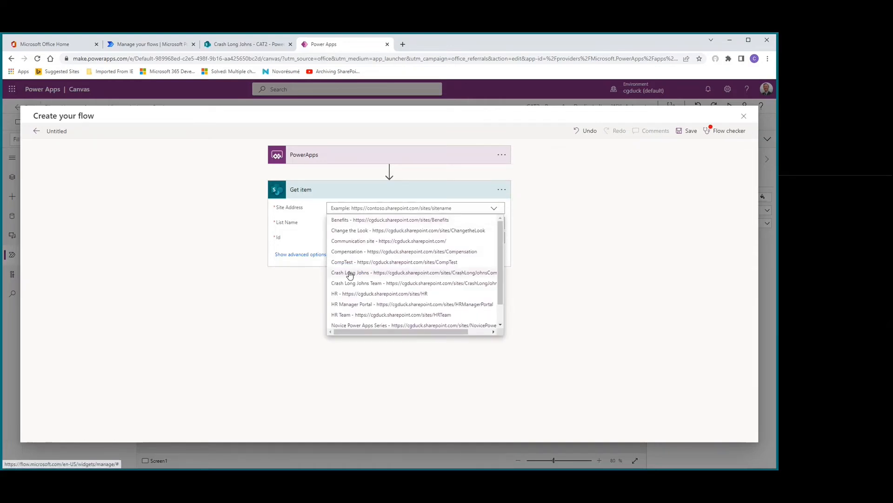
click(350, 273)
click(494, 233)
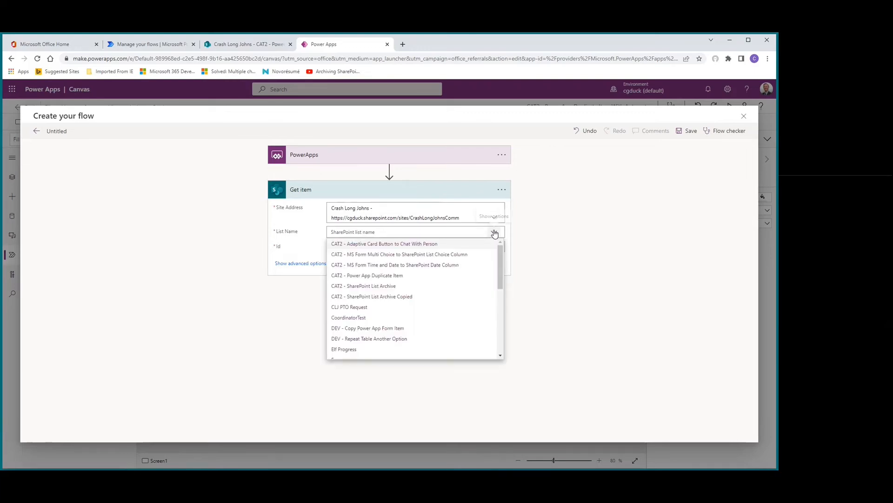
click(359, 275)
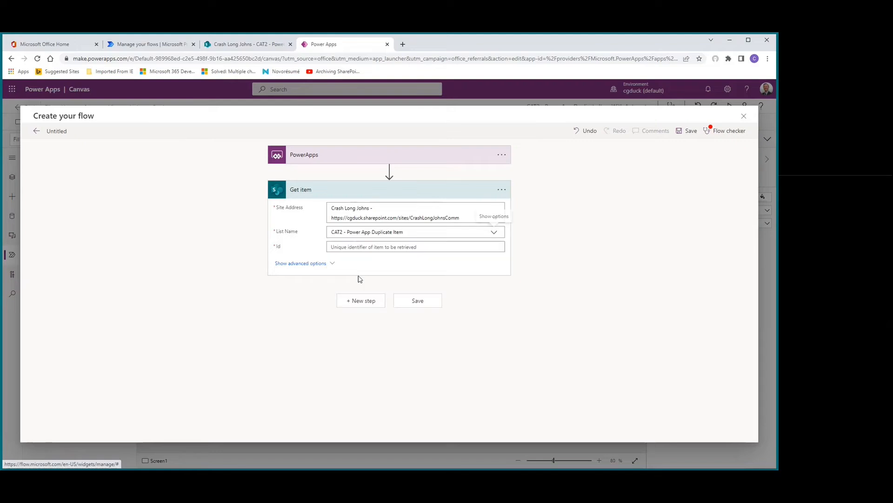
click(403, 248)
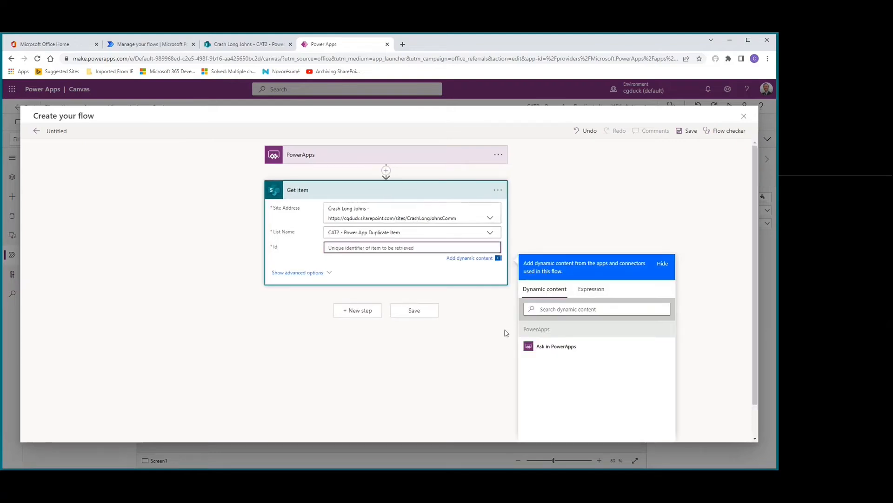
click(543, 348)
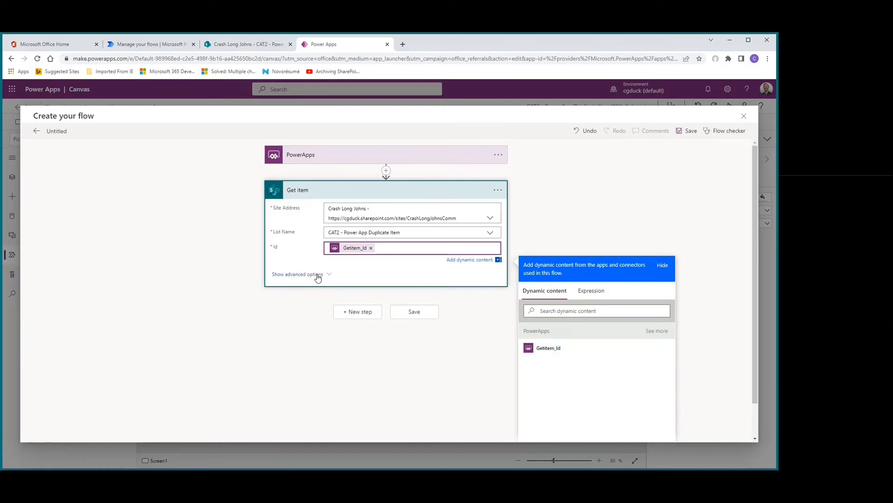
Step: Add the SharePoint Create item action after Get item
click(357, 316)
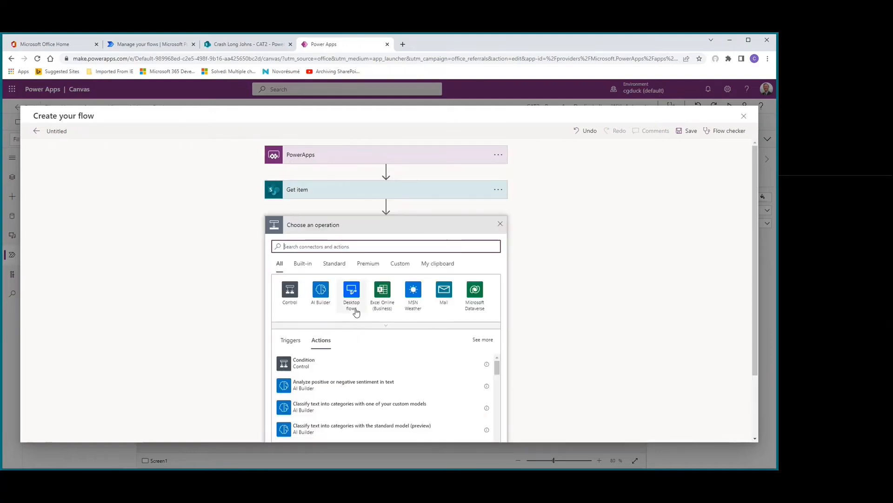
text(create item)
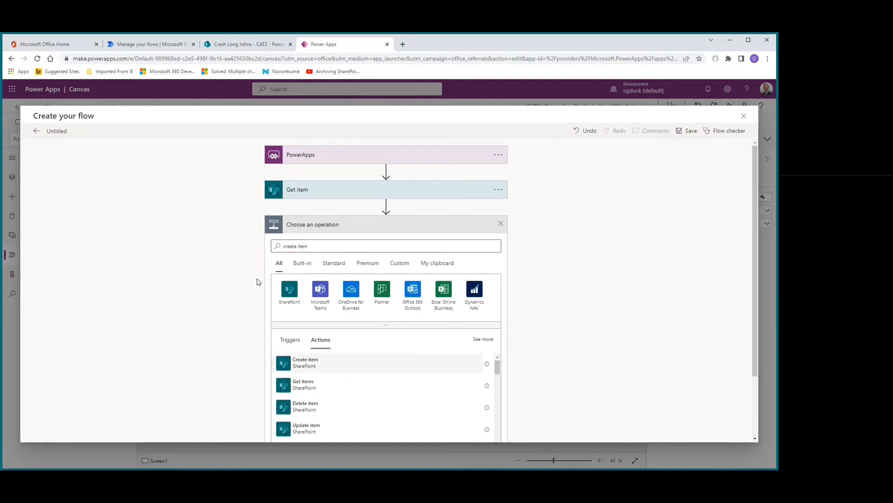
key(Return)
Step: Point the Create item action to the Crash Long Johns site and the CAT2 - Power App Duplicate Item list
click(492, 244)
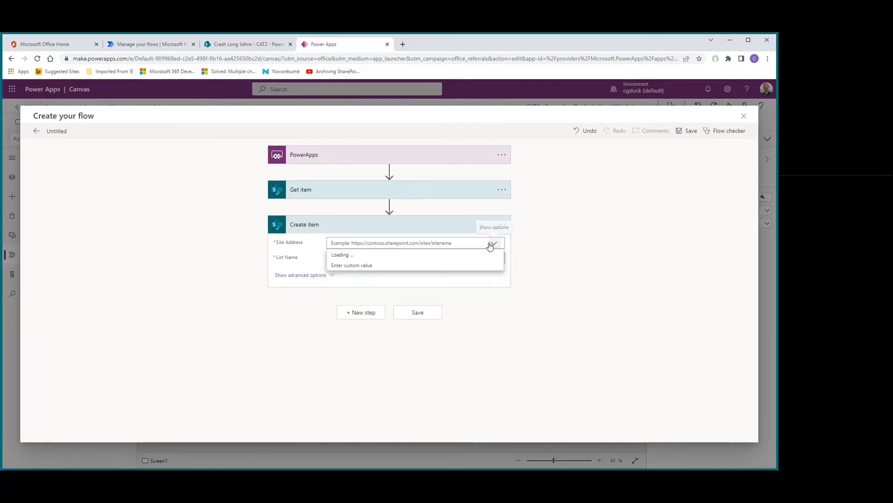
click(369, 308)
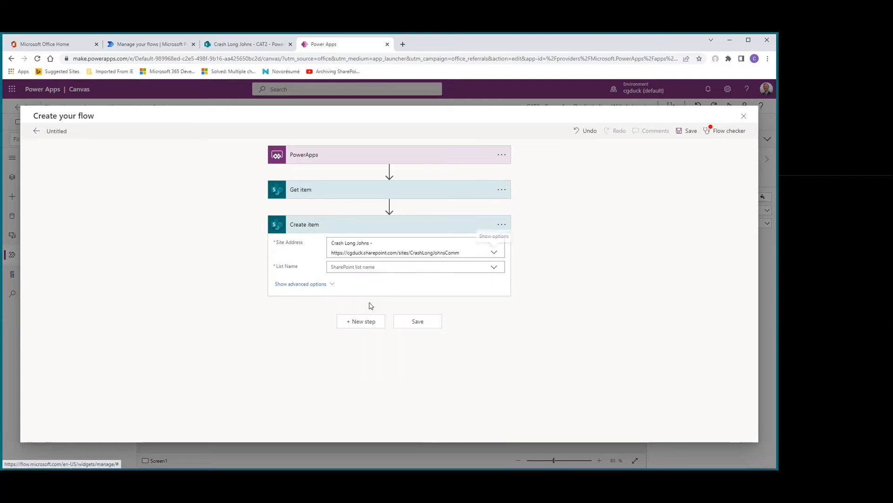
click(379, 268)
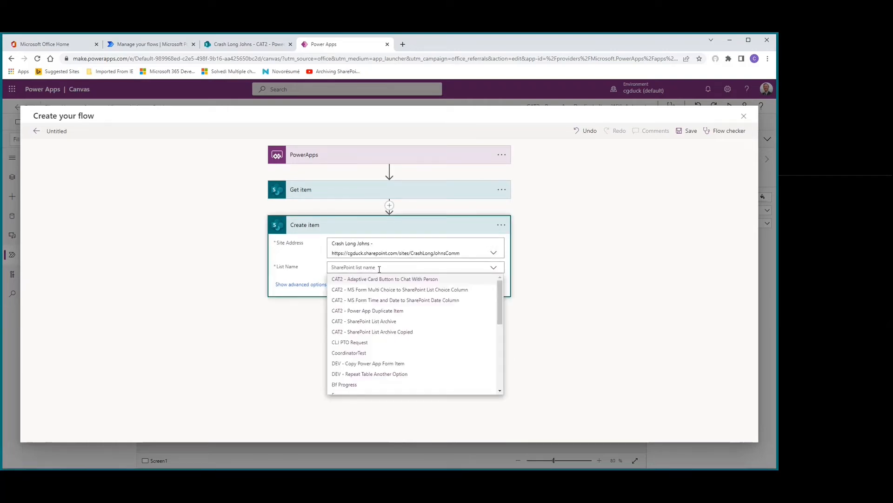
click(372, 312)
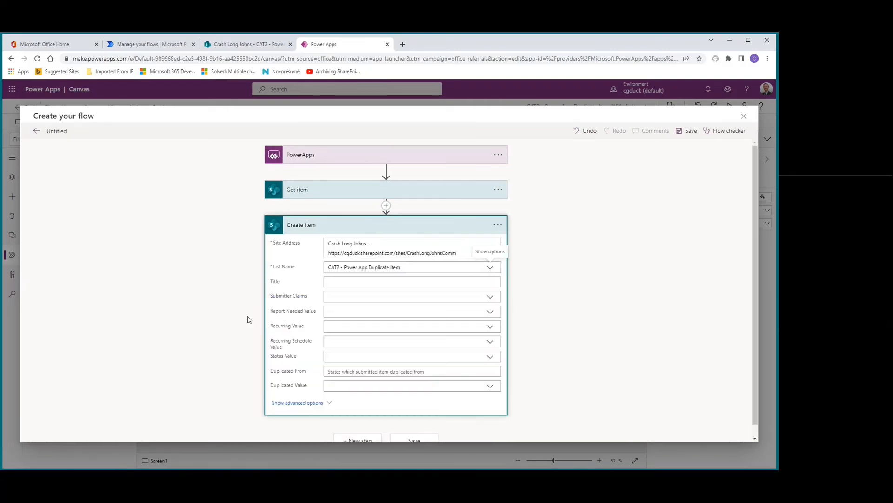
Step: In Create item, fill Title with Get item's Title and Submitter Claims with its Submitter DisplayName as a custom value
scroll(255, 278, down, 1)
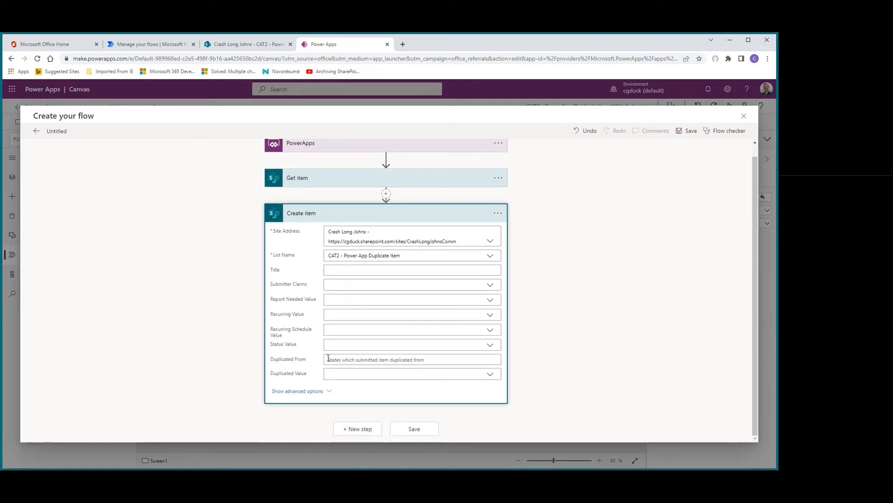
click(335, 270)
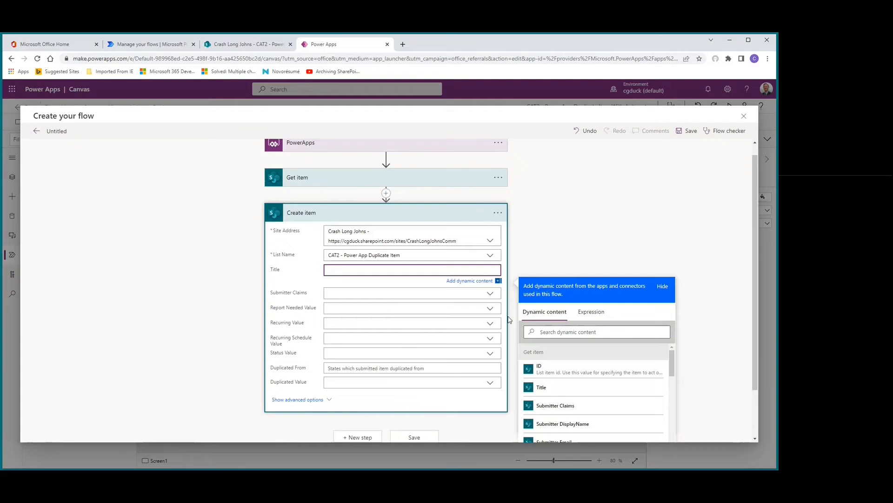
click(605, 388)
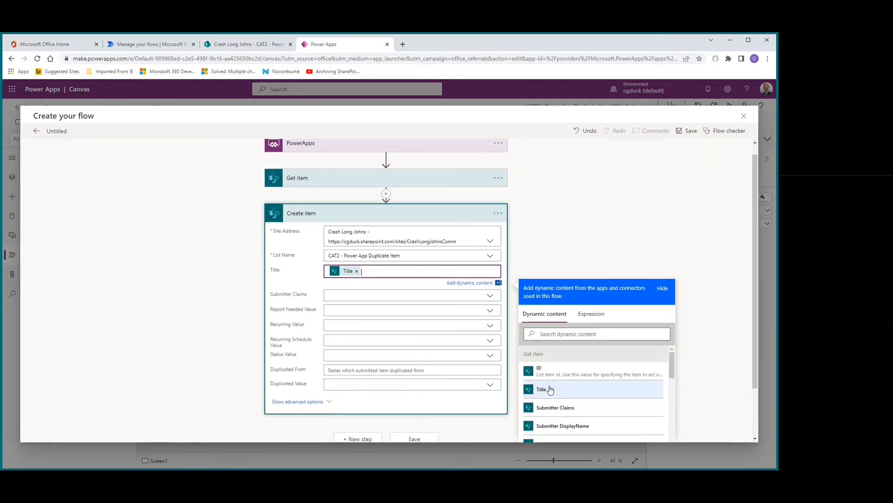
click(358, 294)
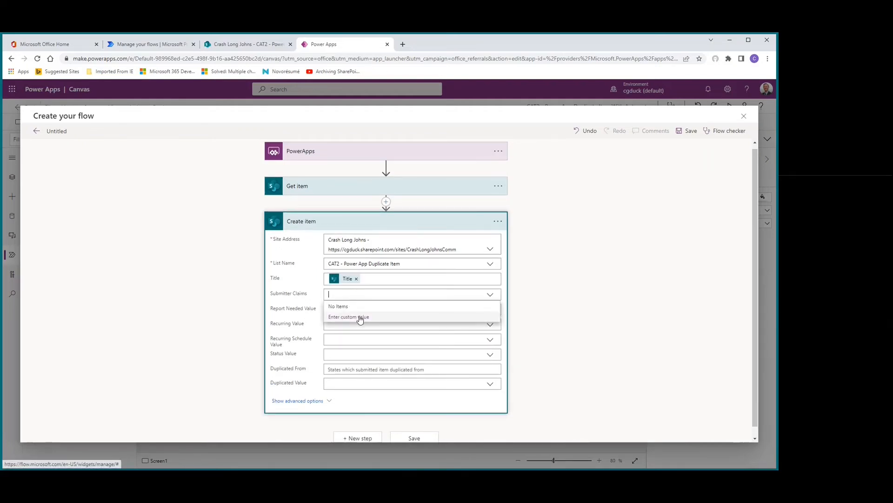
click(361, 317)
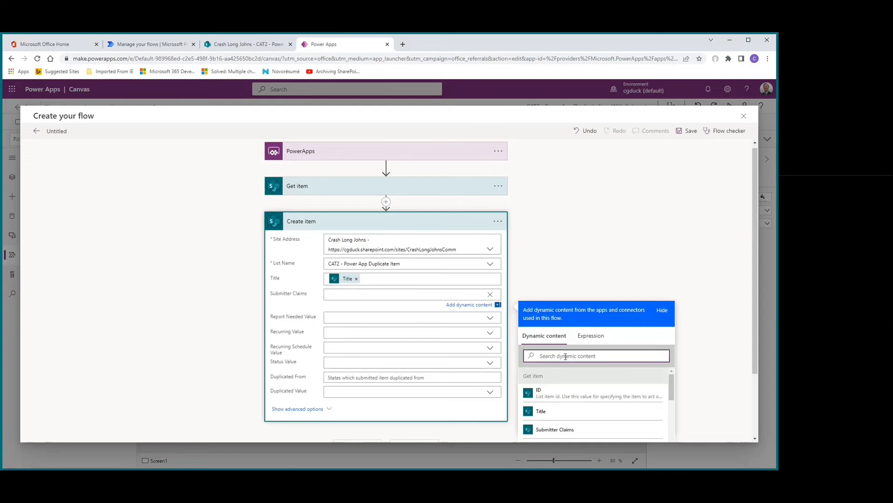
text(sub)
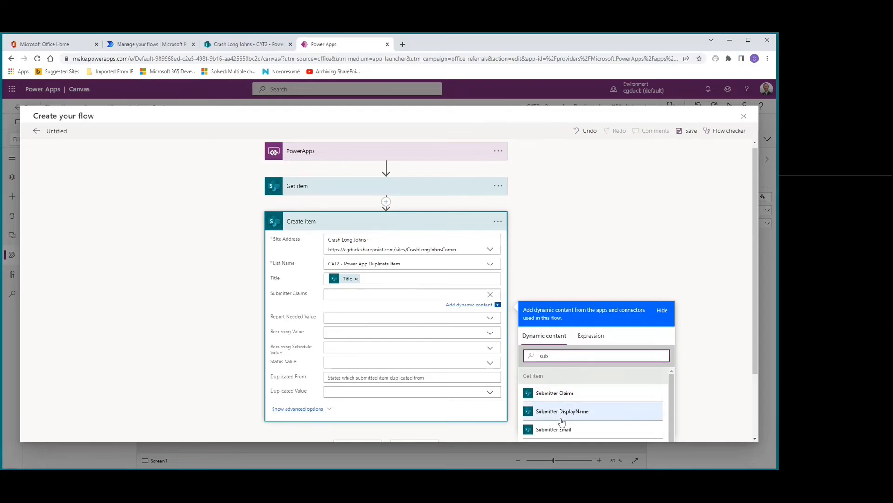
click(576, 411)
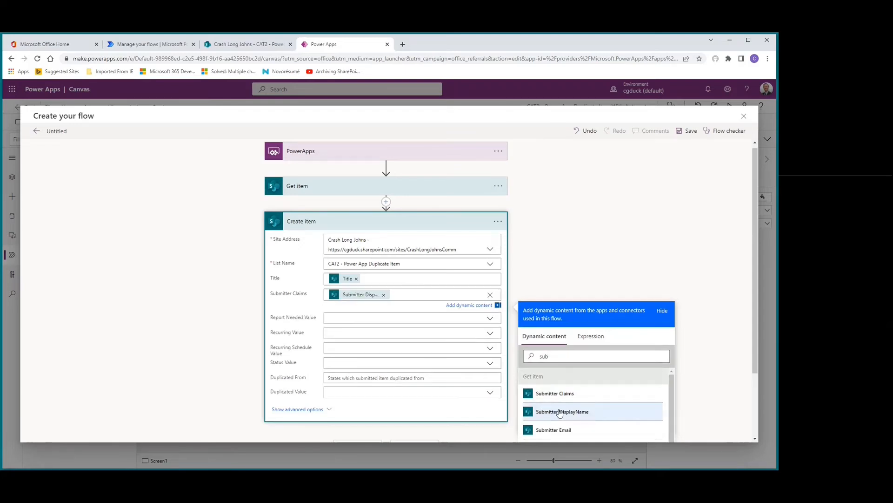
Step: Fill Create item's Report Needed Value with the Report Needed Value from Get item as a custom value
click(355, 317)
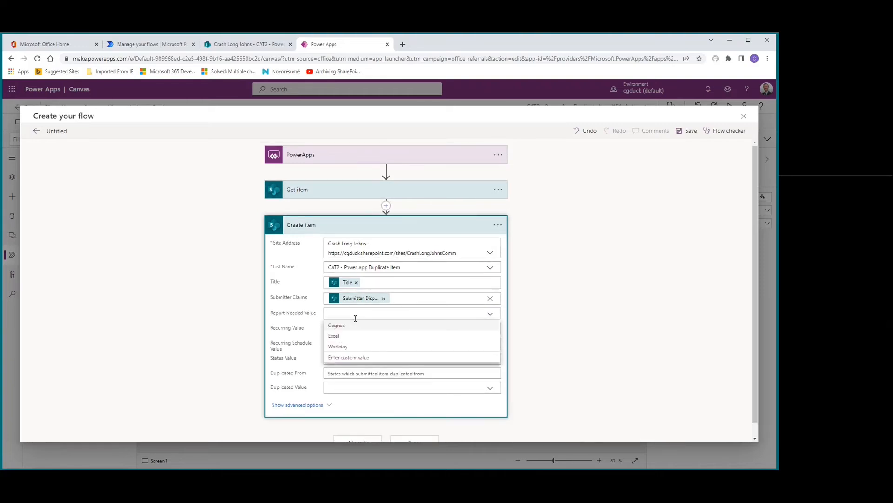
click(351, 358)
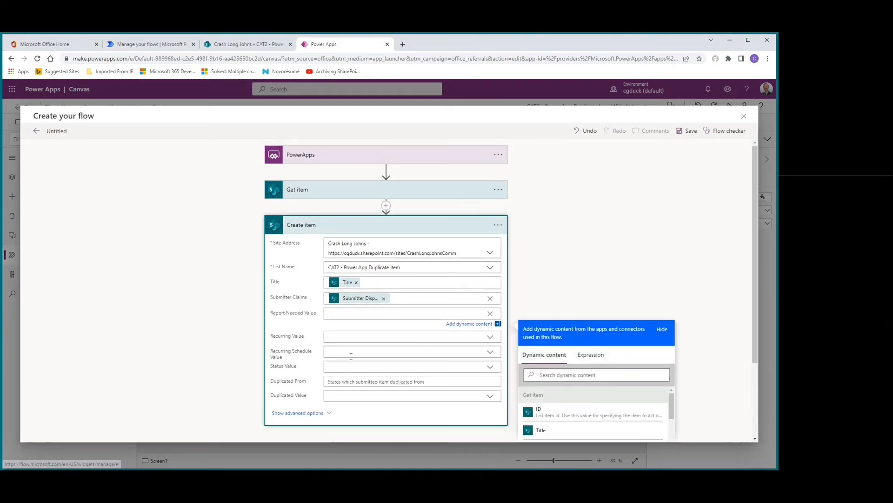
click(551, 375)
text(repr)
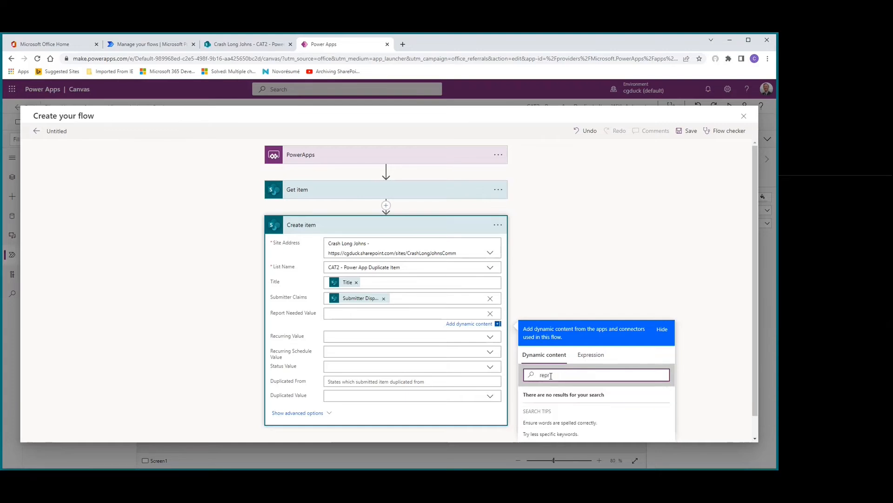
key(BackSpace)
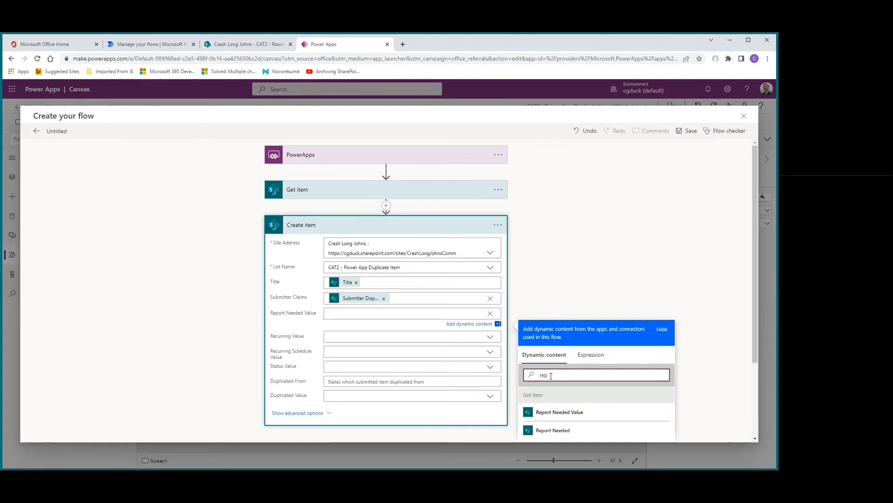
click(554, 411)
Step: Fill Create item's Recurring Value with the Recurring Value from Get item as a custom value
click(336, 338)
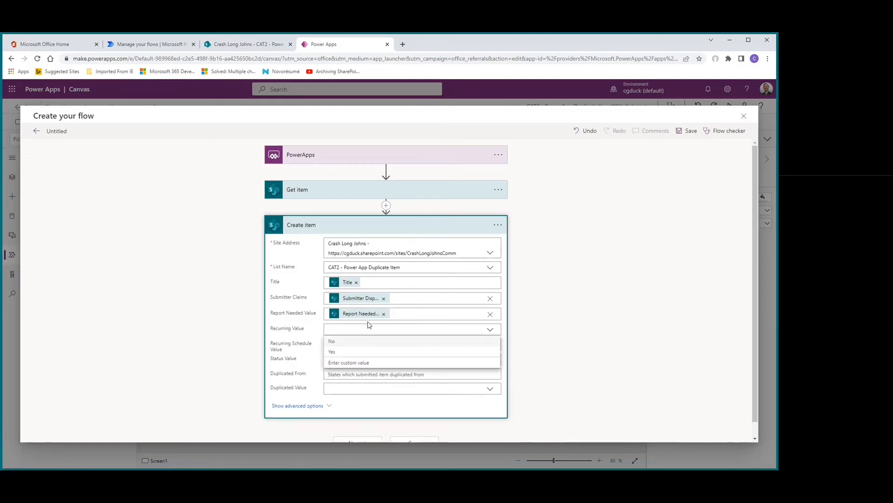
click(347, 349)
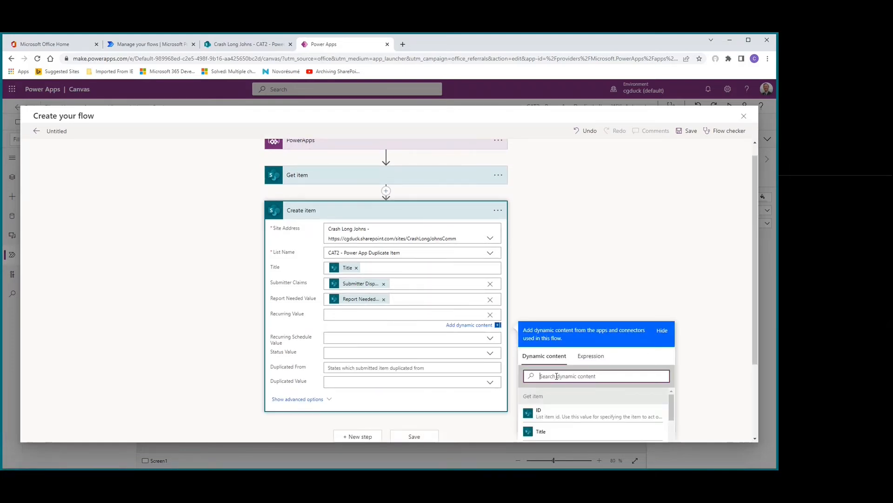
text(rec)
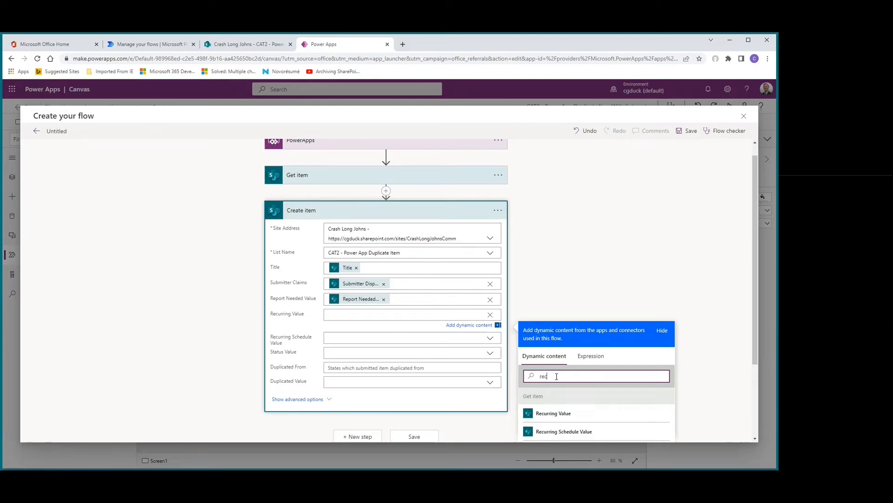
click(552, 417)
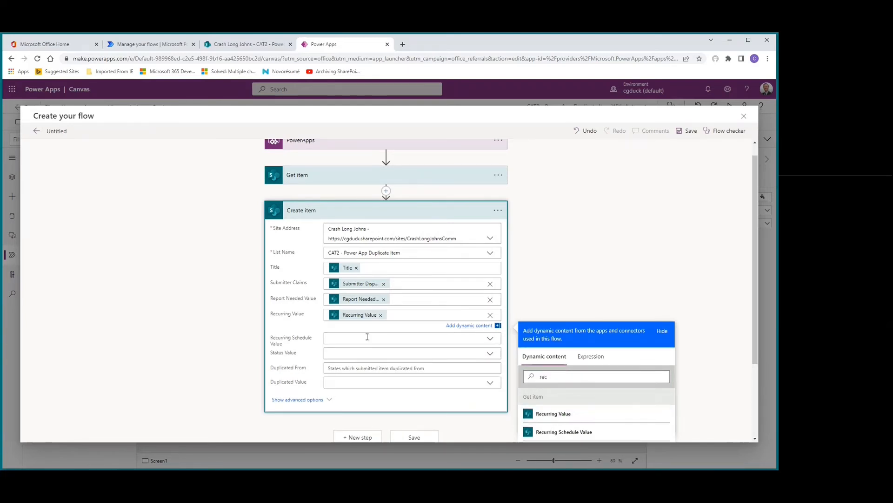
Step: Fill Create item's Recurring Schedule Value with the Recurring Schedule Value from Get item as a custom value
click(344, 339)
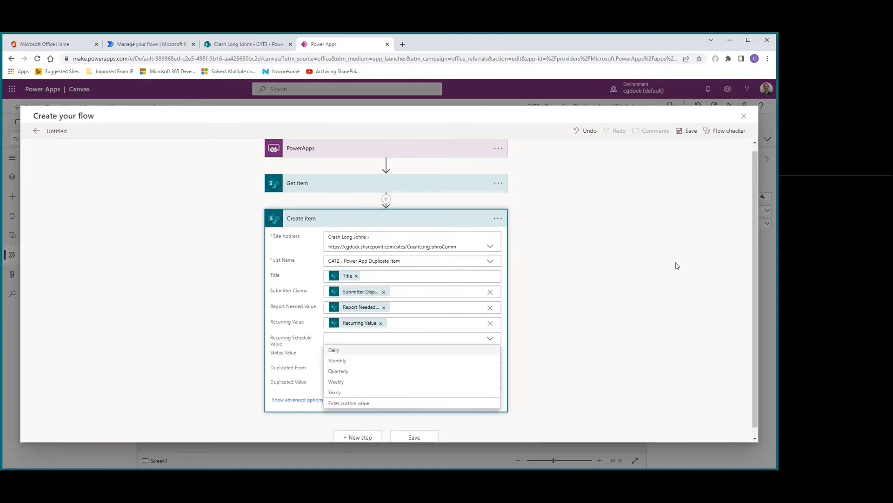
click(440, 394)
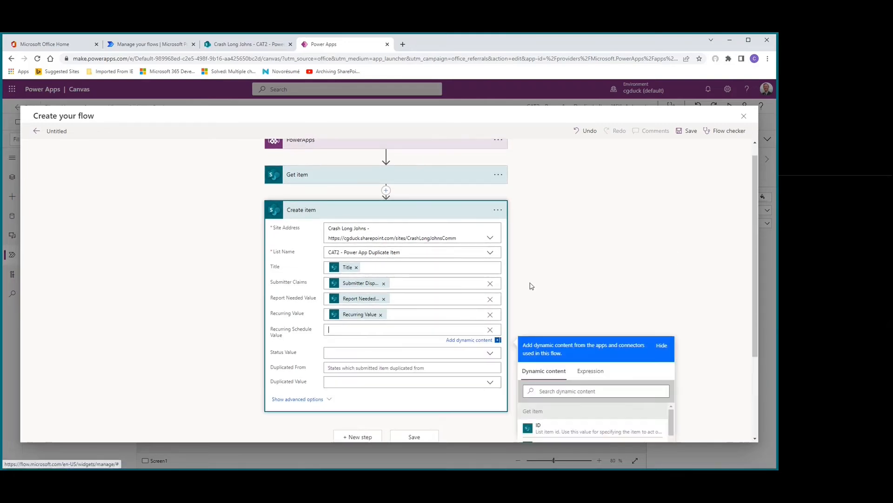
scroll(532, 285, down, 3)
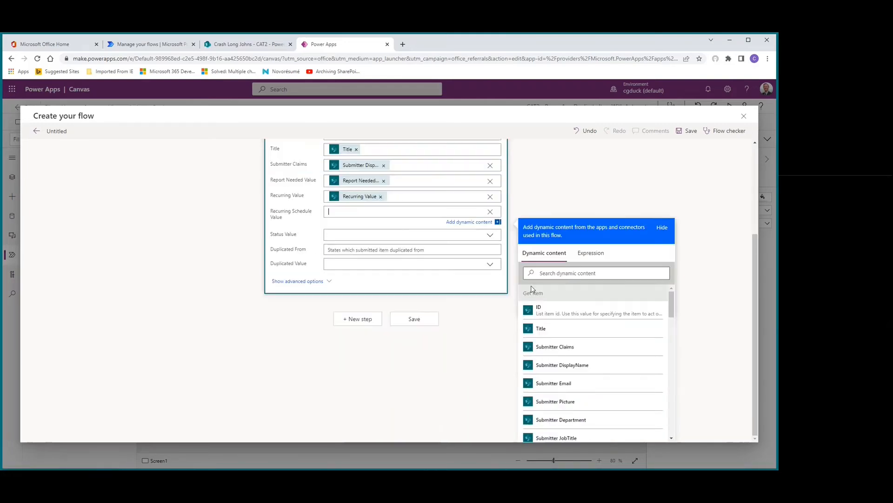
click(558, 274)
text(recur)
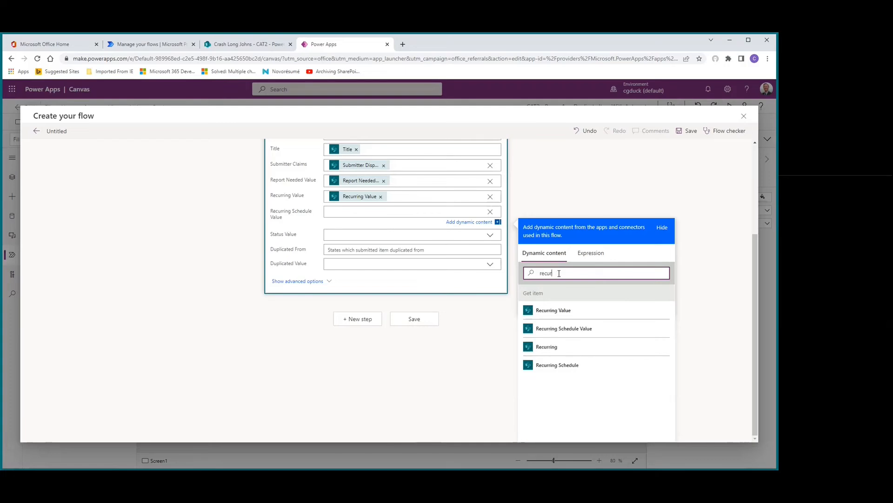
click(554, 330)
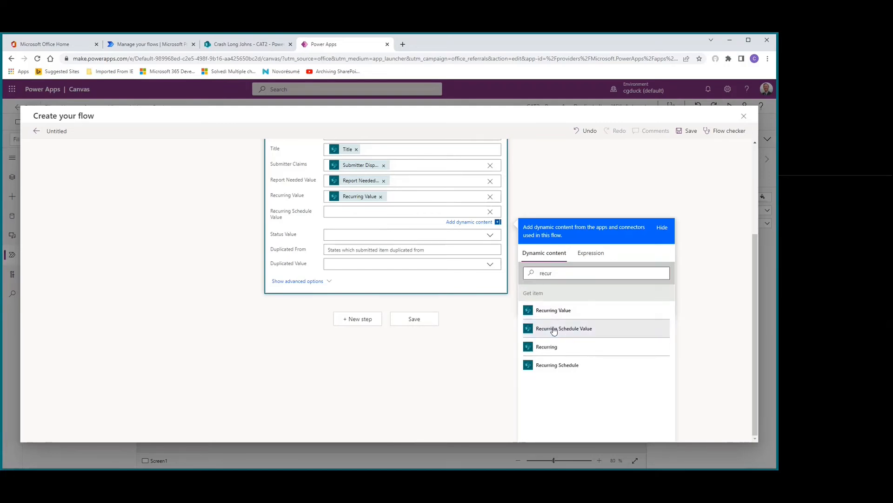
Step: Set Create item's Status Value to New, Duplicated From to Get item's ID and Duplicated Value to No
click(357, 235)
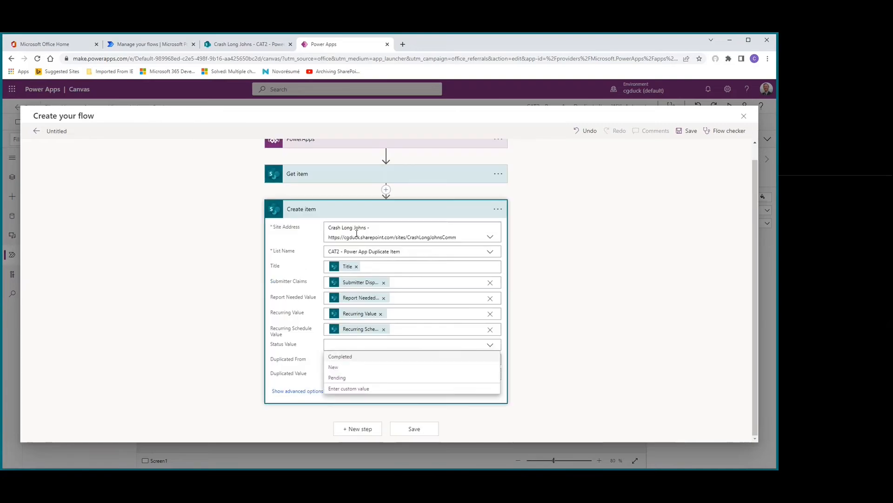
click(334, 367)
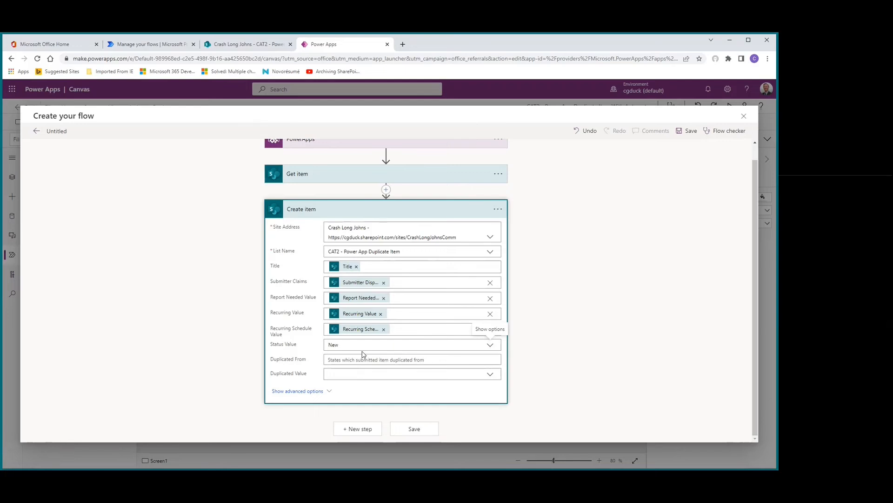
click(398, 359)
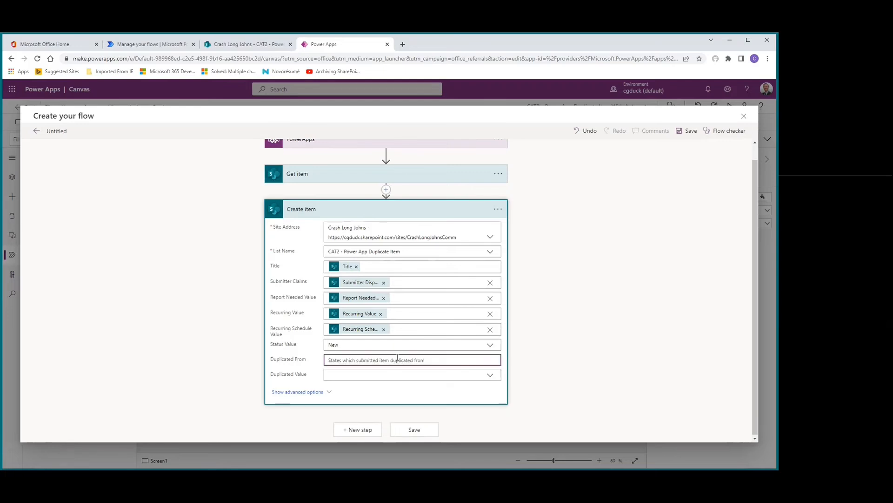
scroll(605, 347, down, 2)
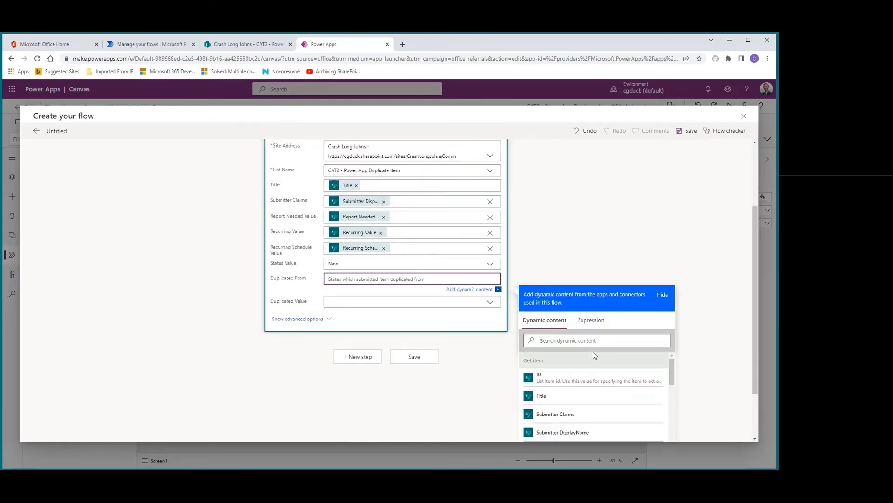
click(536, 378)
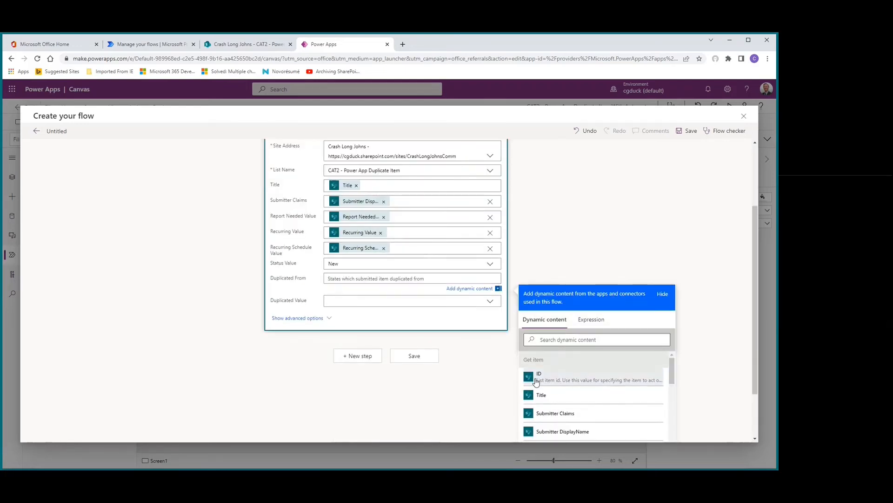
click(340, 305)
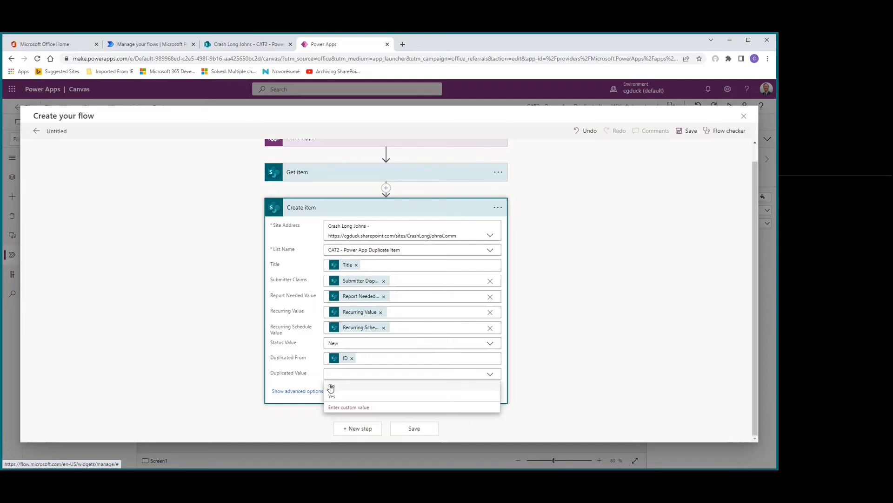
click(333, 388)
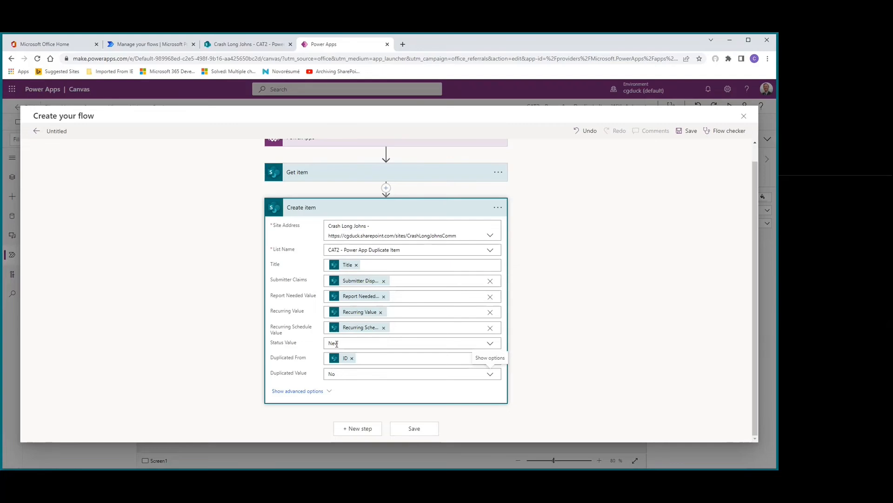
Step: Add the SharePoint Update item action after Create item
click(355, 429)
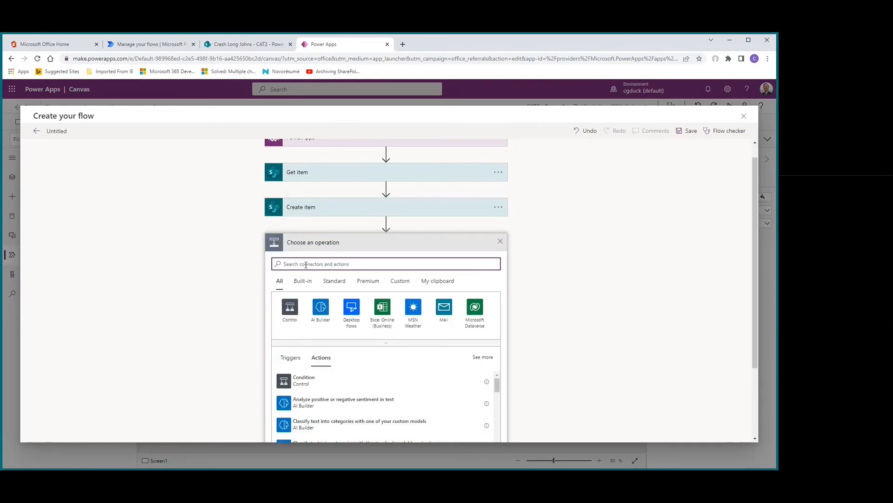
text(update)
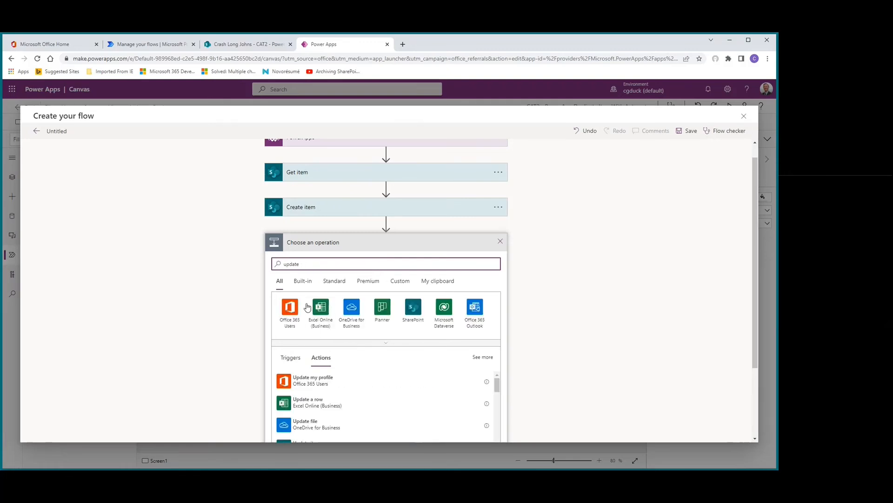
text( item)
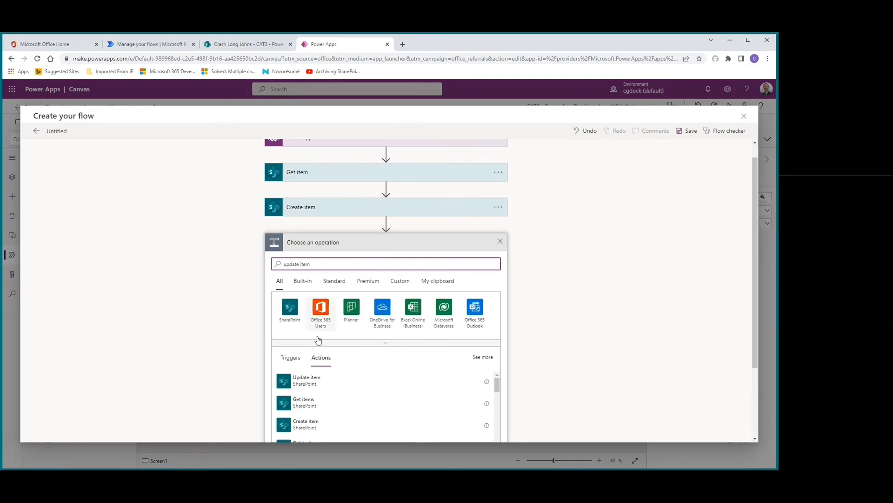
click(302, 385)
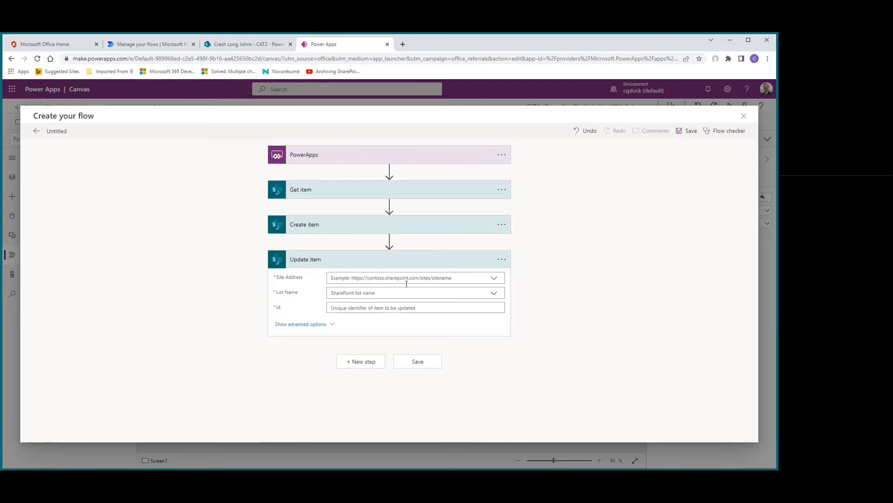
Step: Point Update item to the Crash Long Johns site and the CAT2 - Power App Duplicate Item list
click(424, 280)
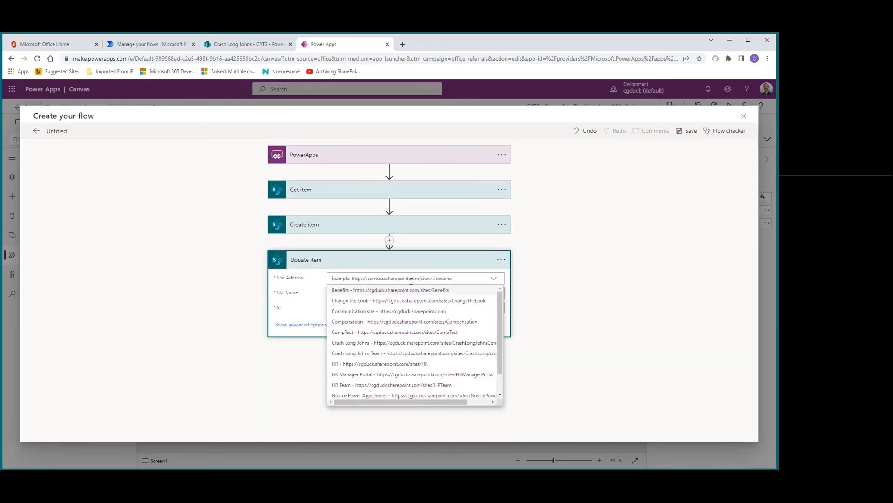
click(356, 343)
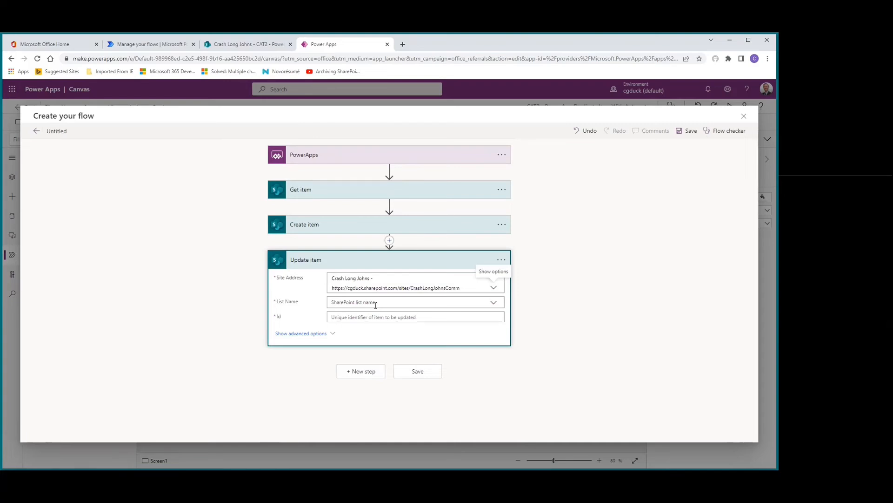
click(376, 303)
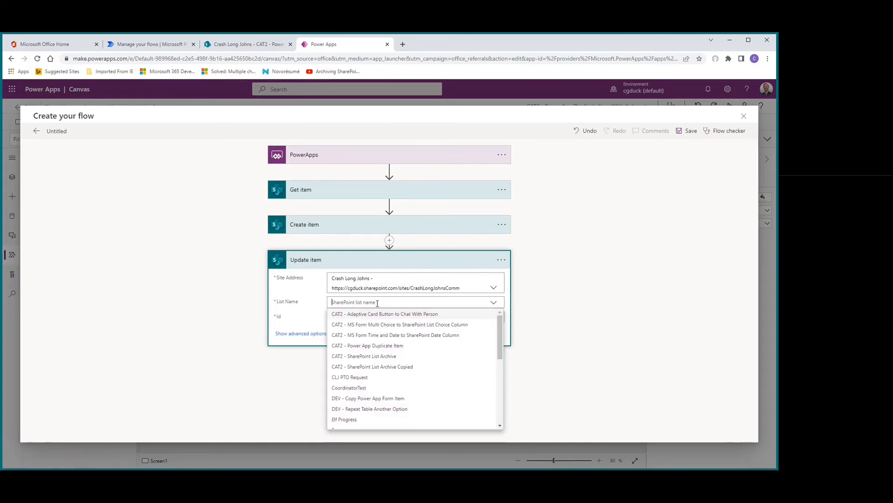
click(365, 346)
click(364, 317)
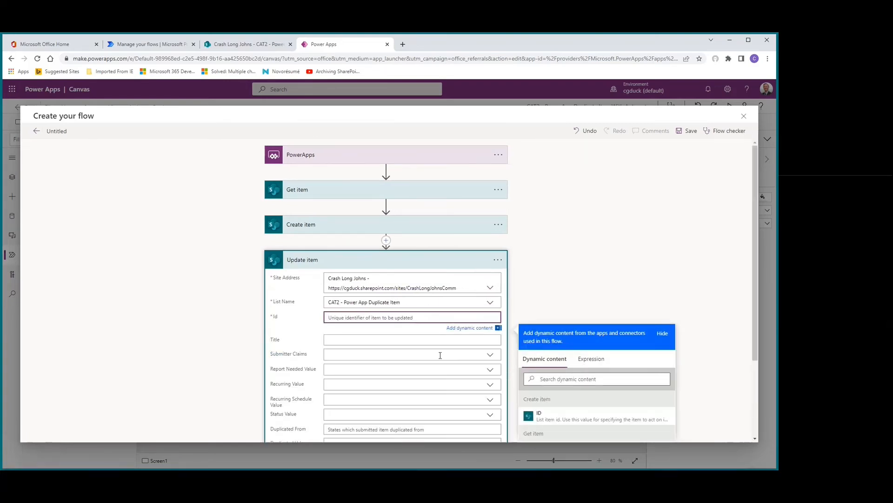
click(540, 418)
scroll(245, 233, down, 3)
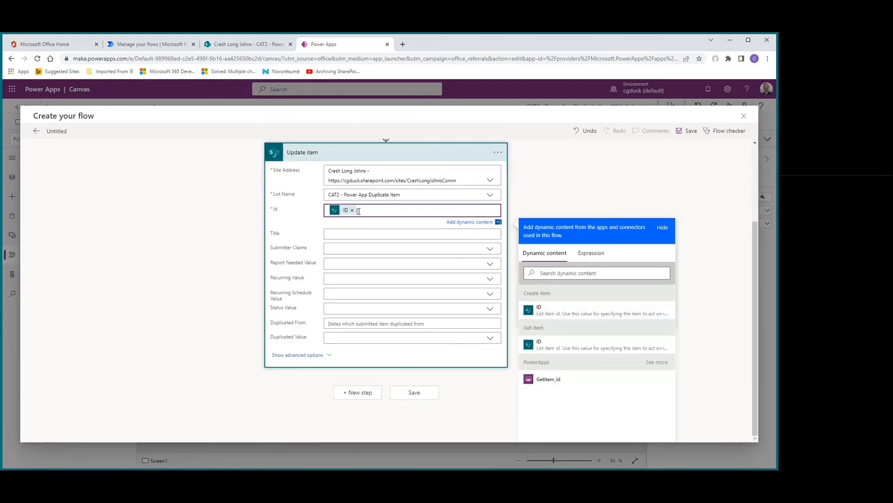
click(352, 209)
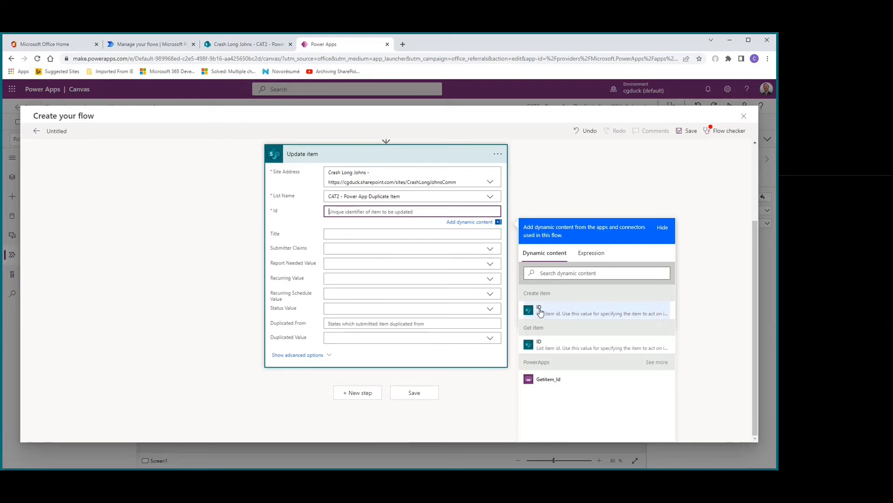
Step: Set Update item's Id to the ID from Get item
scroll(383, 304, up, 2)
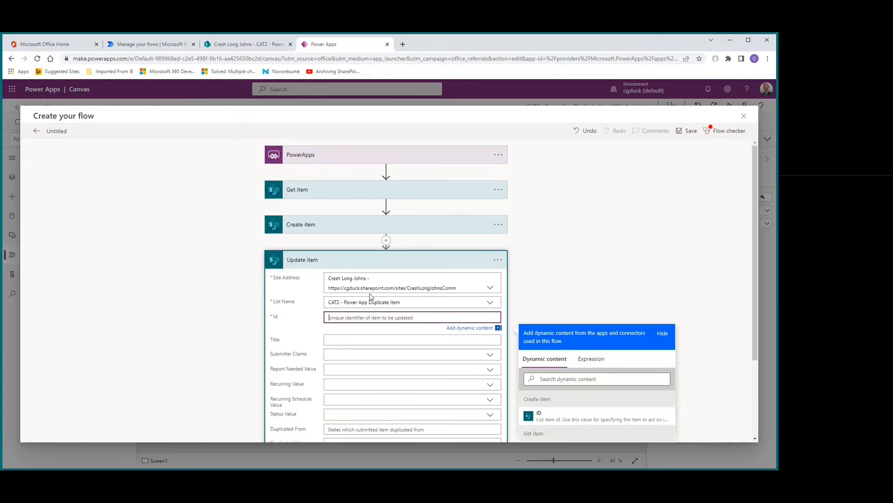
scroll(543, 370, down, 2)
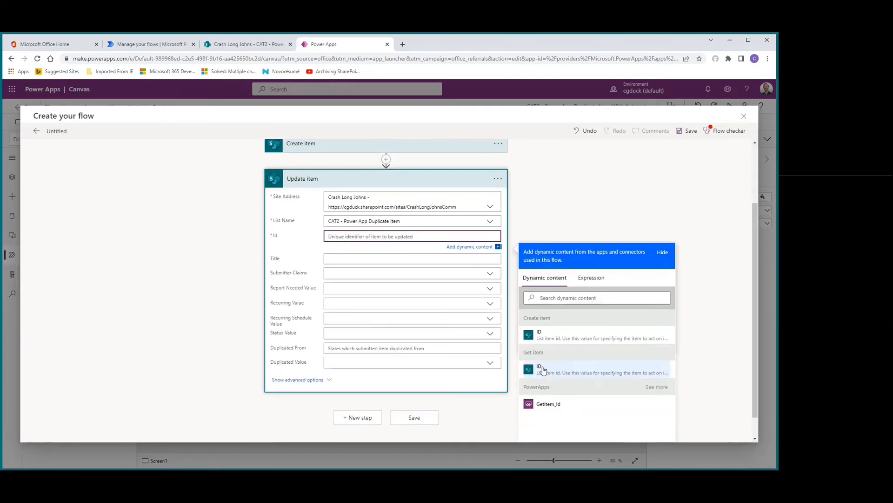
click(543, 370)
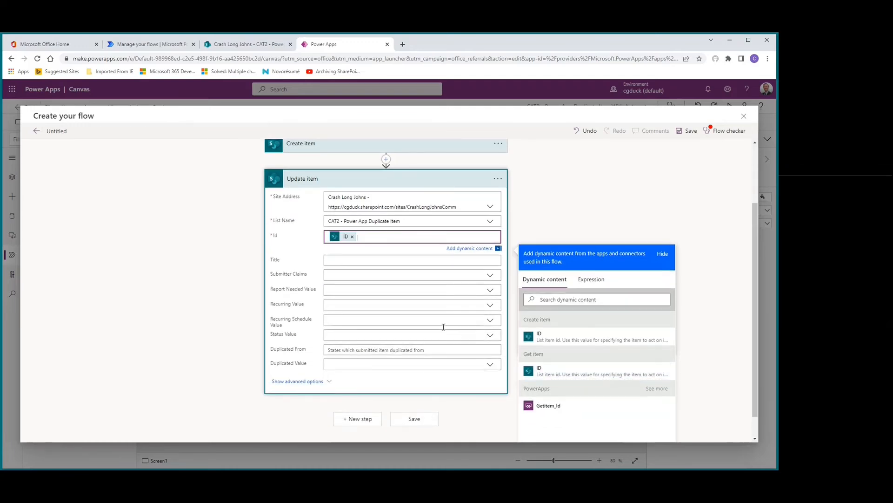
scroll(278, 264, up, 2)
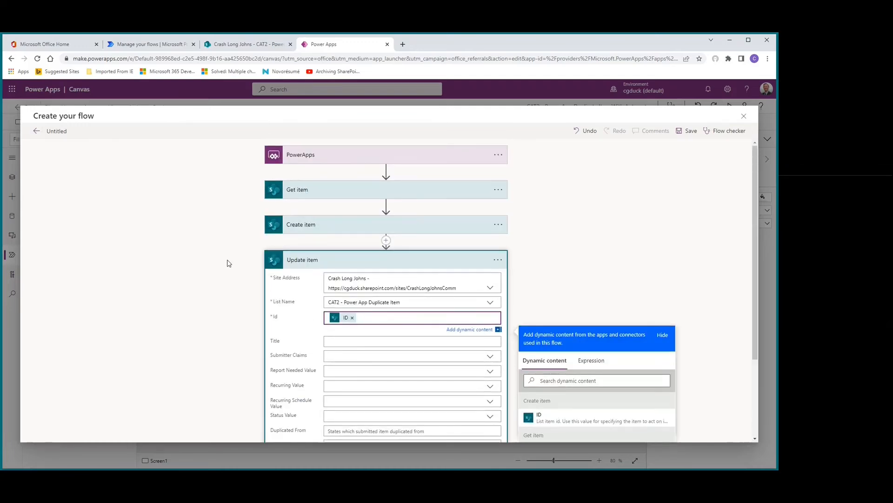
Step: Set Update item's Duplicated Value to Yes and collapse the action
scroll(261, 267, down, 1)
scroll(260, 264, down, 2)
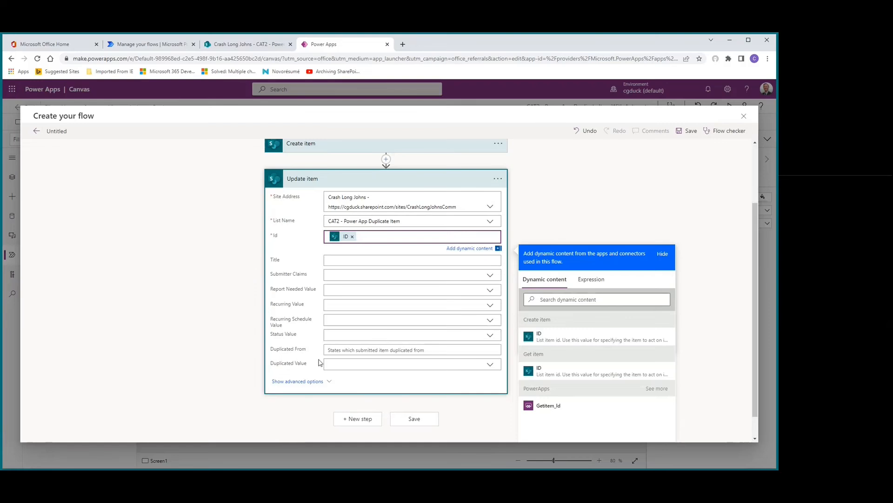
click(485, 362)
click(490, 372)
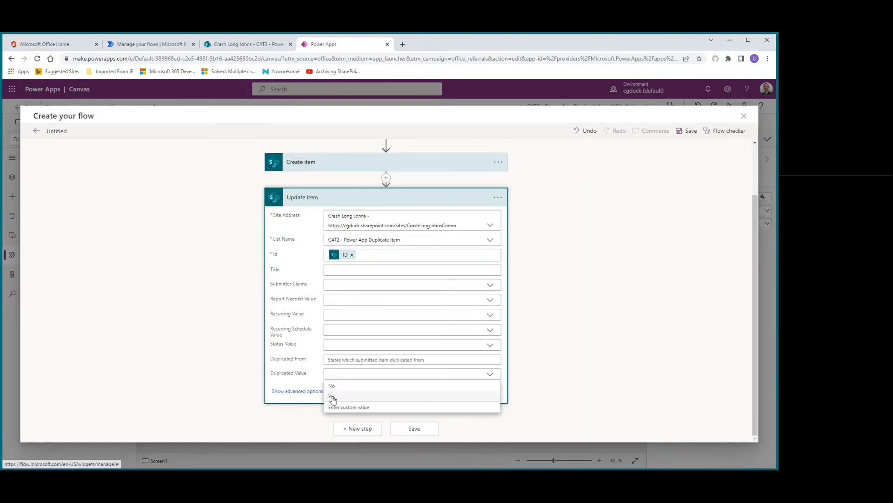
click(332, 396)
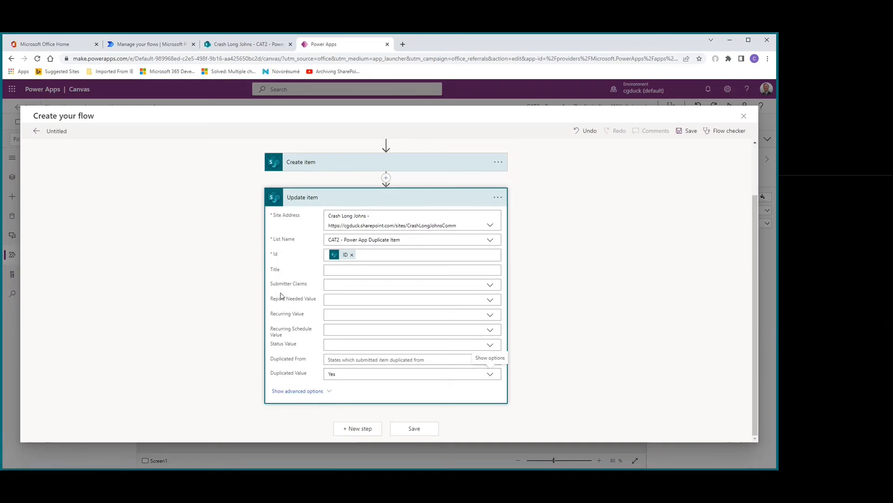
click(323, 198)
click(571, 223)
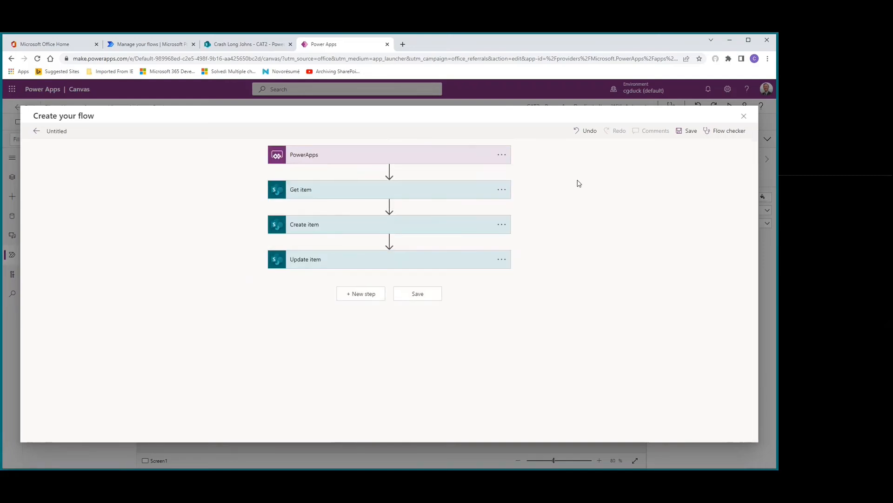
Step: Name the flow DupItem and save it
click(58, 131)
text(C)
text(upItem)
click(690, 133)
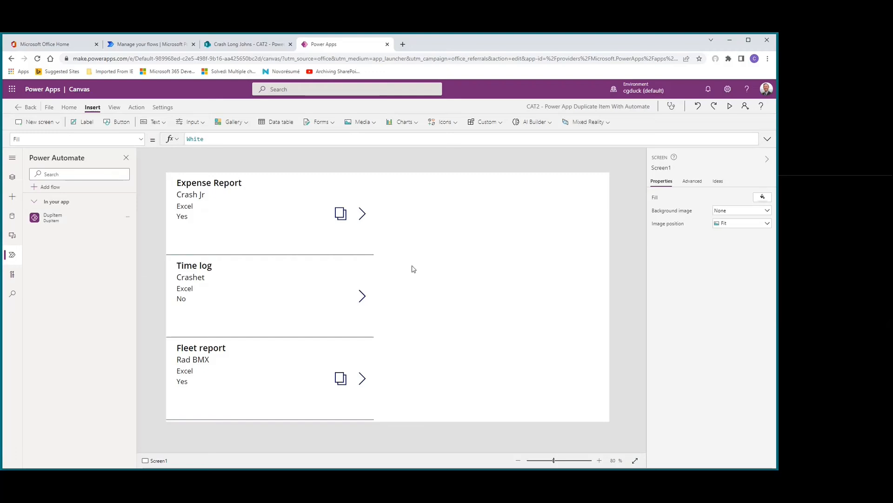
Step: Replace the gallery copy icon's OnSelect formula with Set(varcopy,ThisItem); to store the chosen record
click(342, 218)
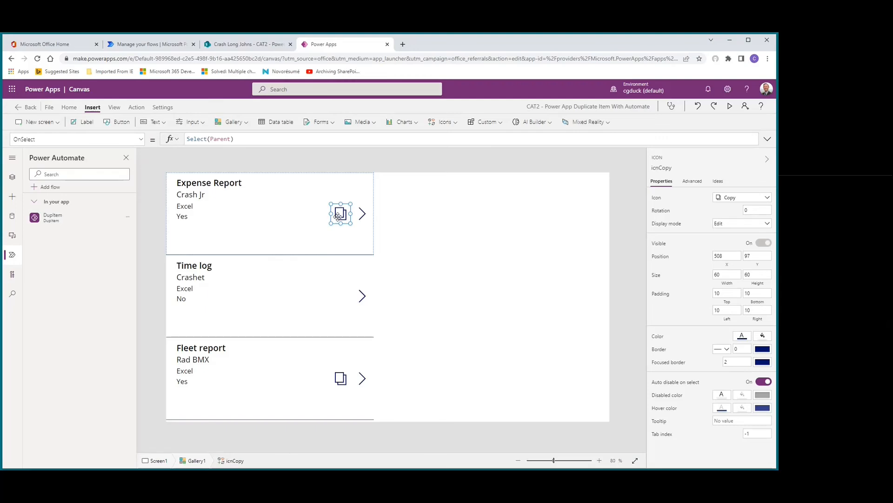
drag(188, 138, 273, 142)
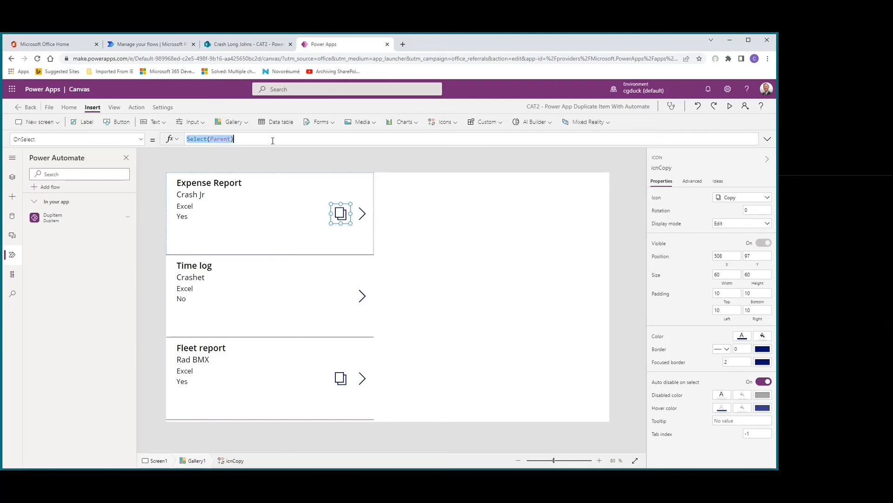
key(BackSpace)
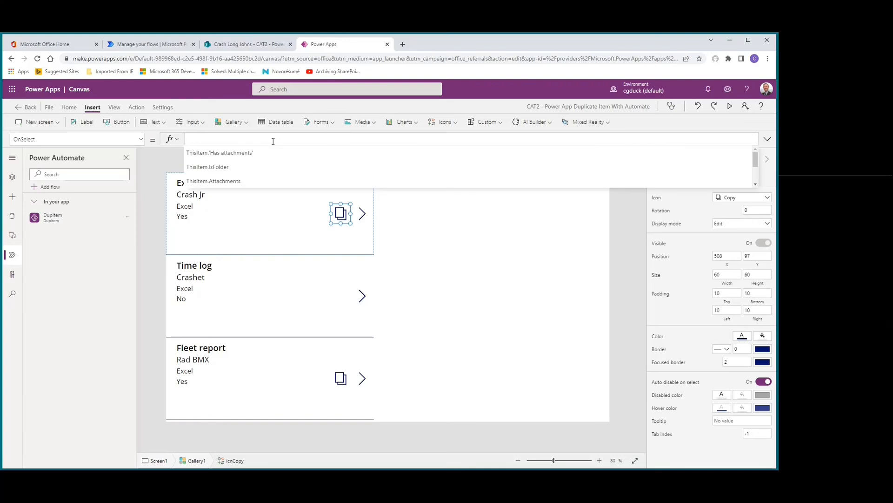
click(768, 140)
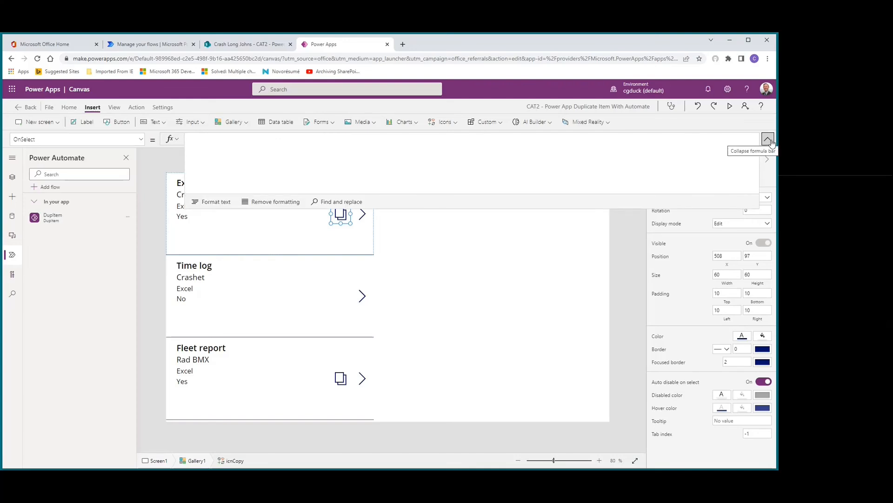
text(S)
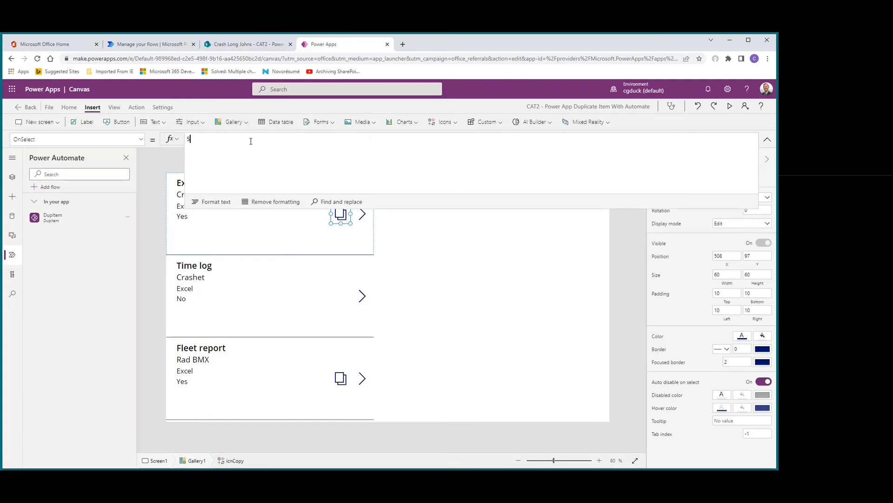
text(et()
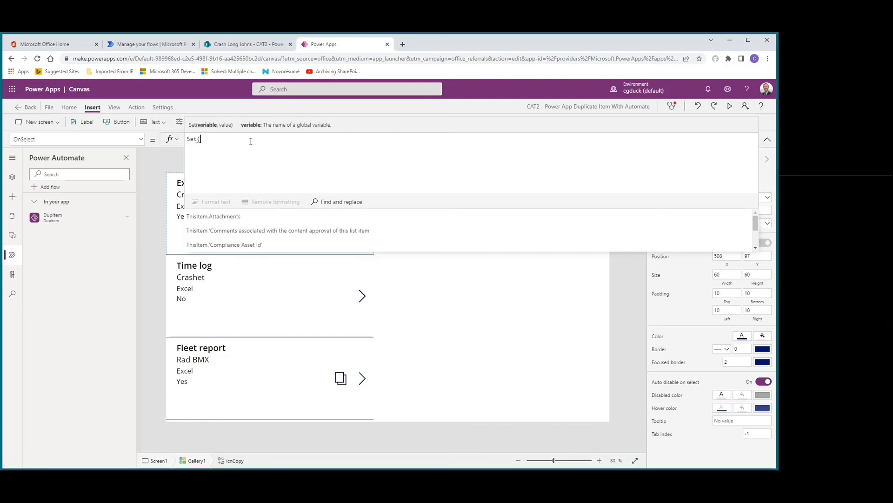
text(varcopy)
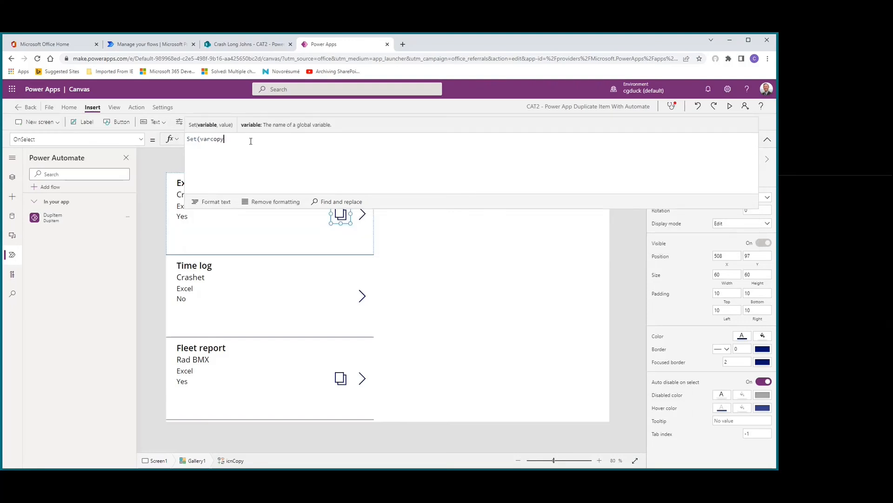
text(,t)
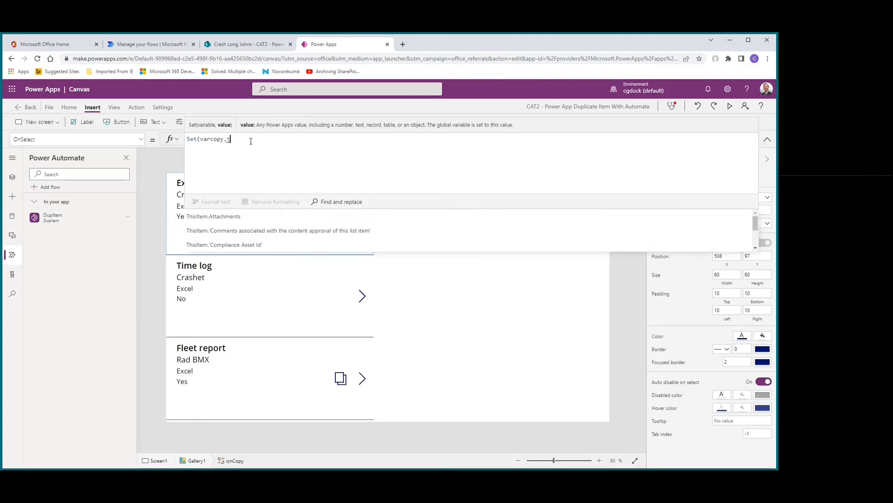
text(his)
key(Tab)
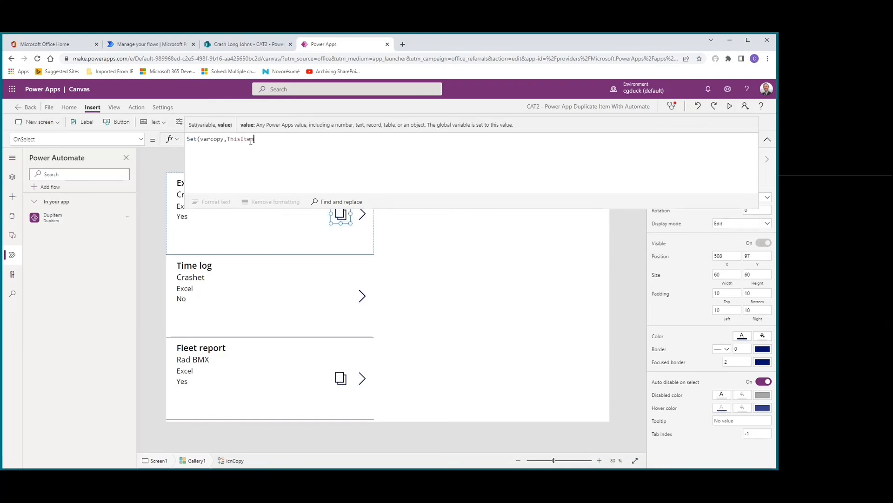
text())
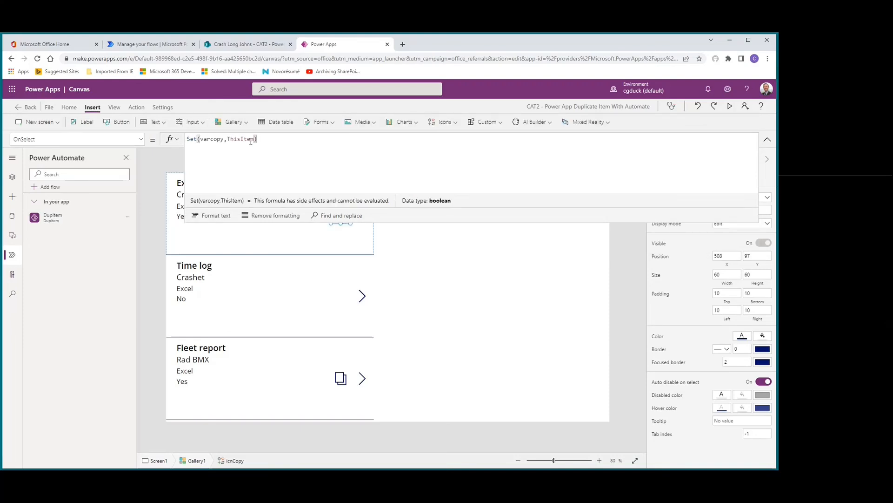
text(;)
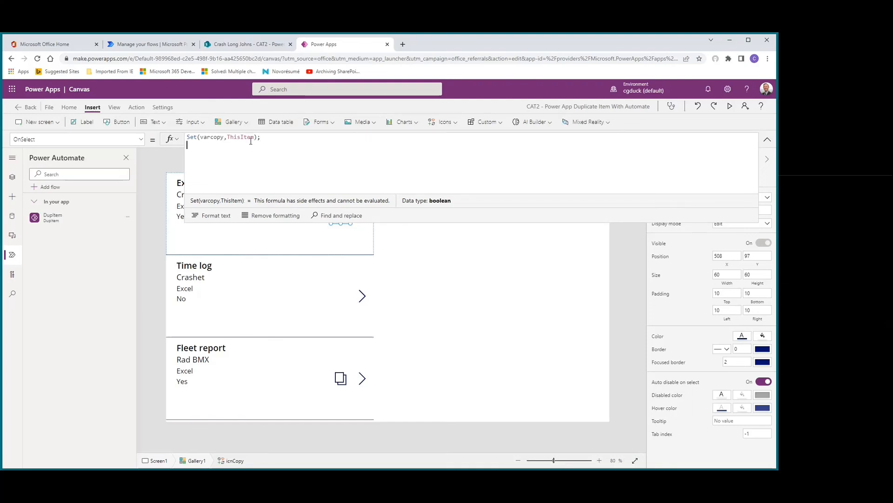
Step: Add DupItem.Run(varcopy.ID) as a second line of the copy icon's OnSelect formula and collapse the formula editor
key(shift+Return)
key(shift+Return)
text(dup)
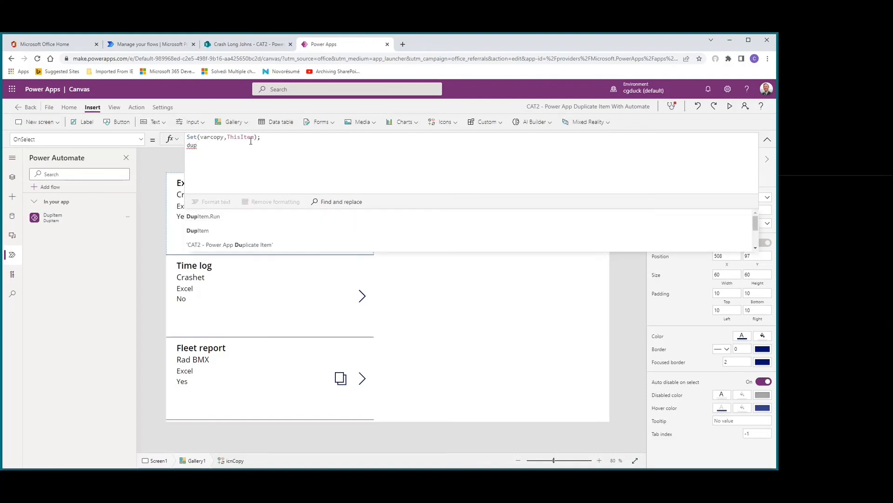
key(Tab)
text(()
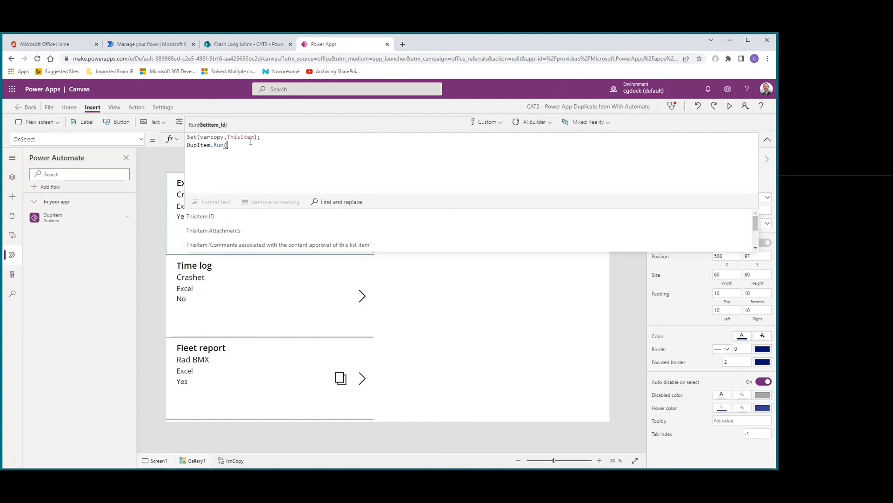
text(va)
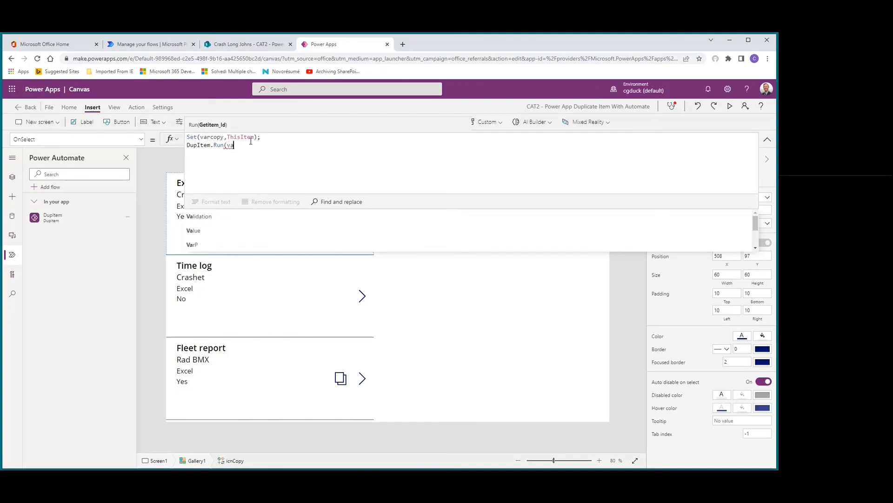
text(rcopy)
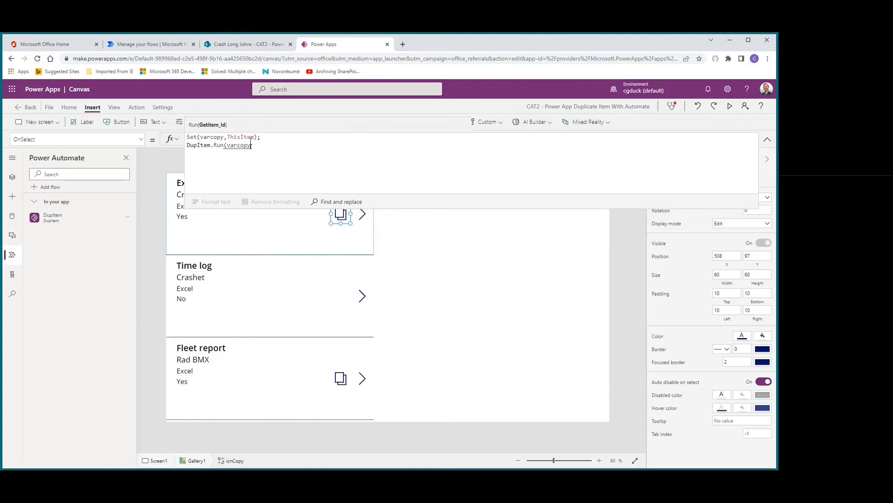
text(.)
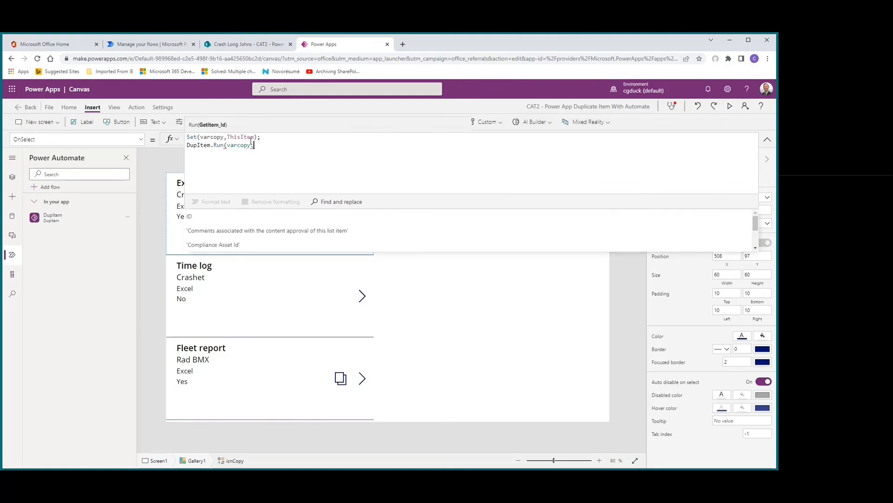
text(ID))
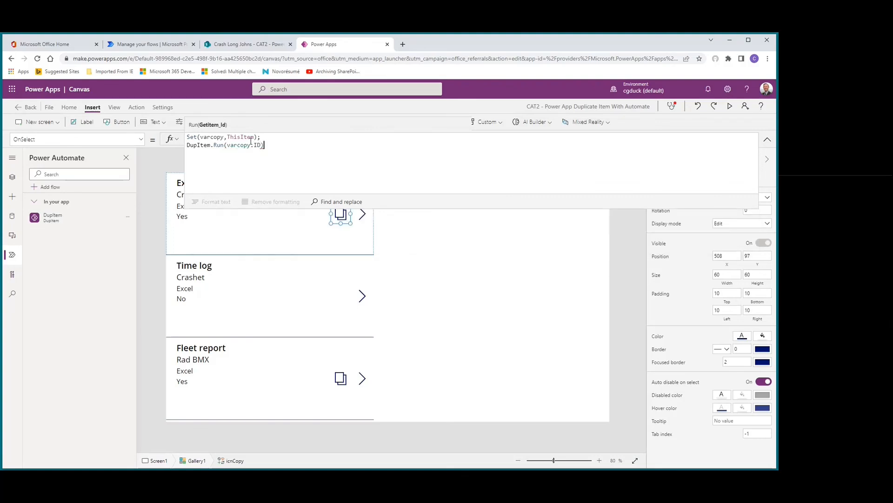
click(585, 278)
click(767, 139)
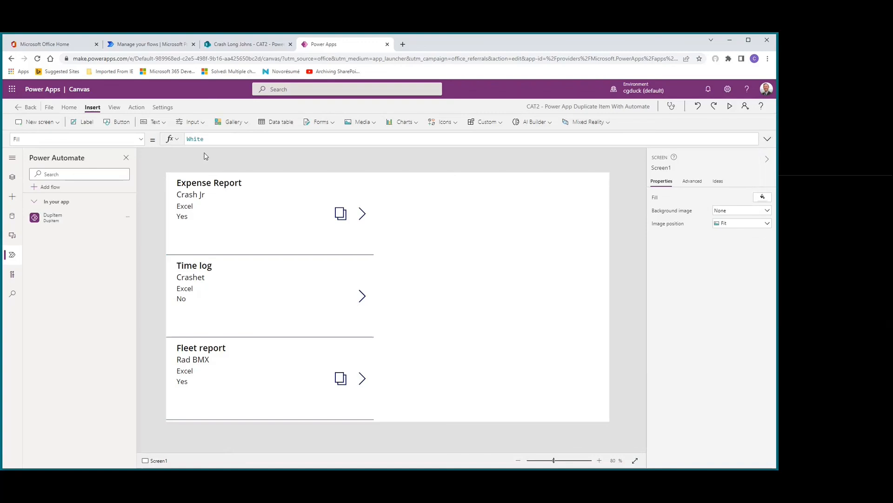
Step: Insert an Add icon and place it in the blank area beside the gallery's first record, at about X 968, Y 84
click(444, 122)
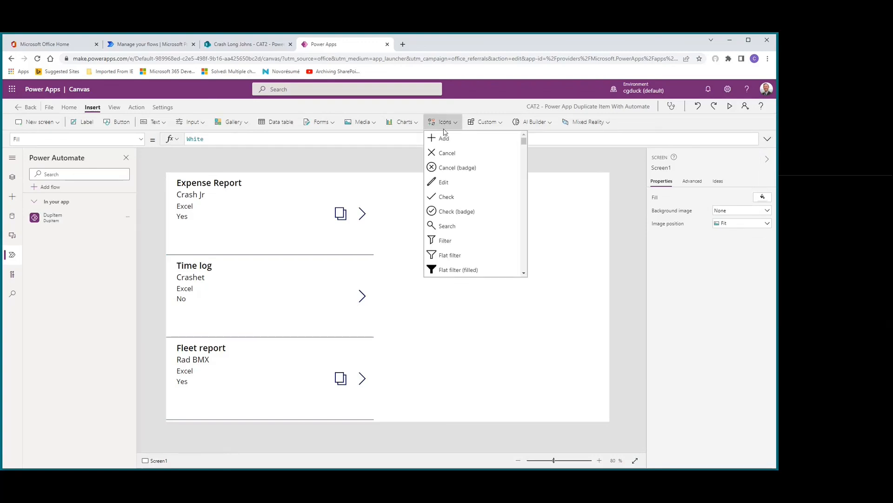
click(444, 139)
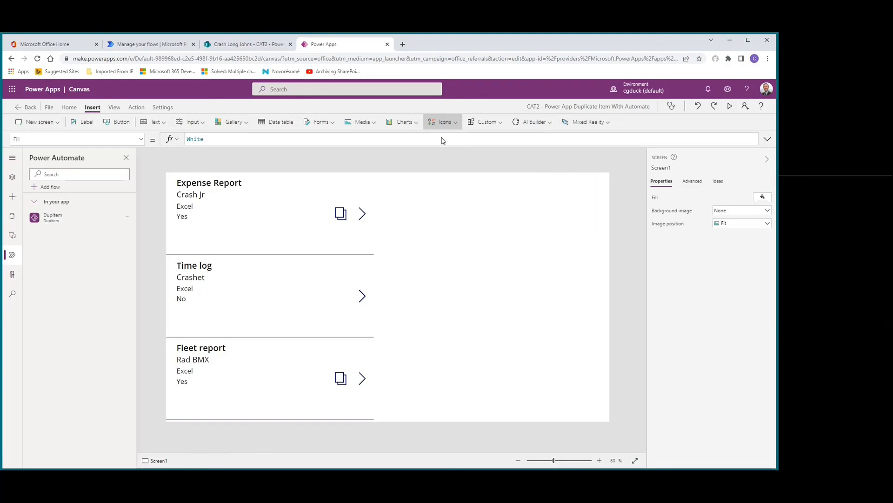
drag(193, 196, 491, 210)
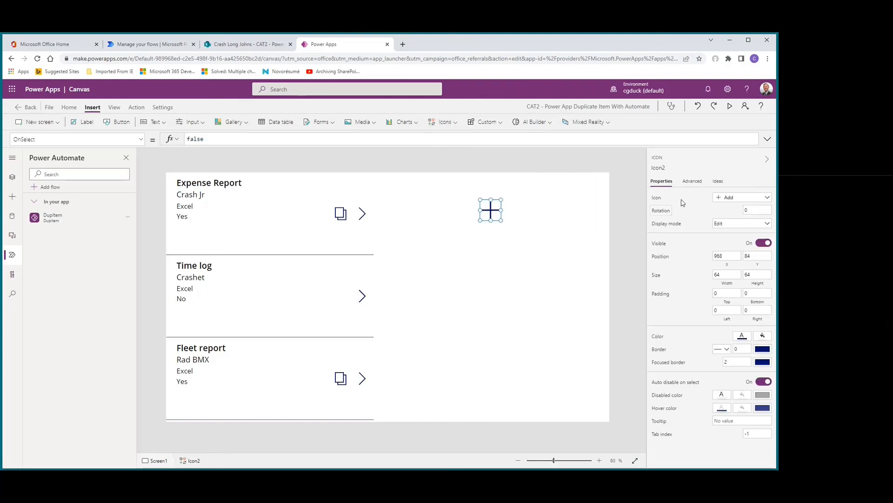
Step: Change the newly inserted icon's type to Reload
click(757, 203)
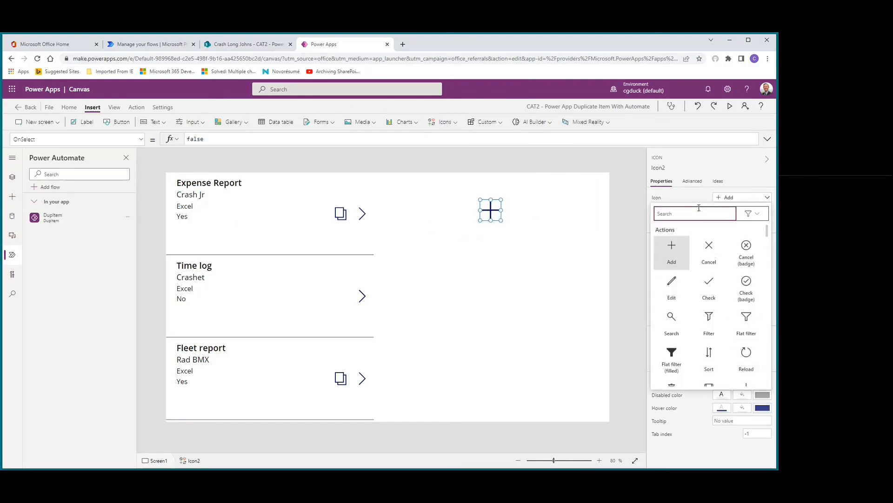
text(ref)
key(BackSpace)
text(l)
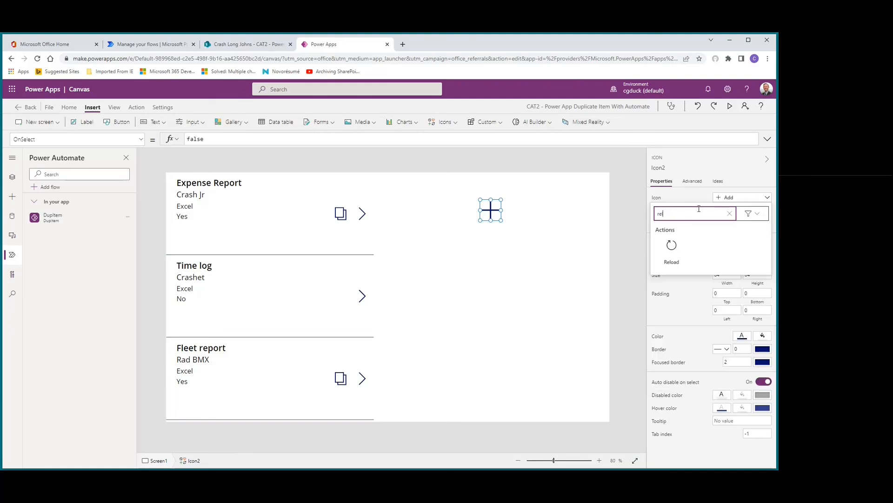
click(672, 247)
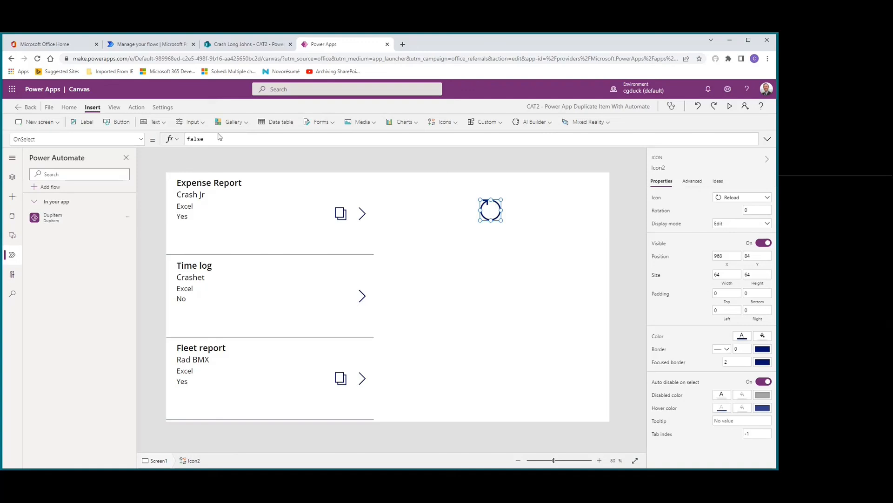
Step: Replace the reload icon's OnSelect formula with Refresh('CAT2 - Power App Duplicate Item')
drag(212, 137, 154, 134)
text(re)
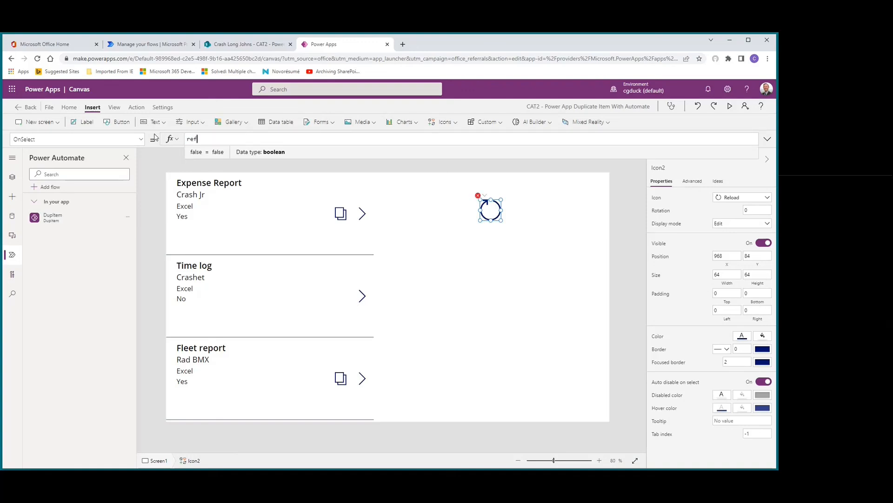
text(f)
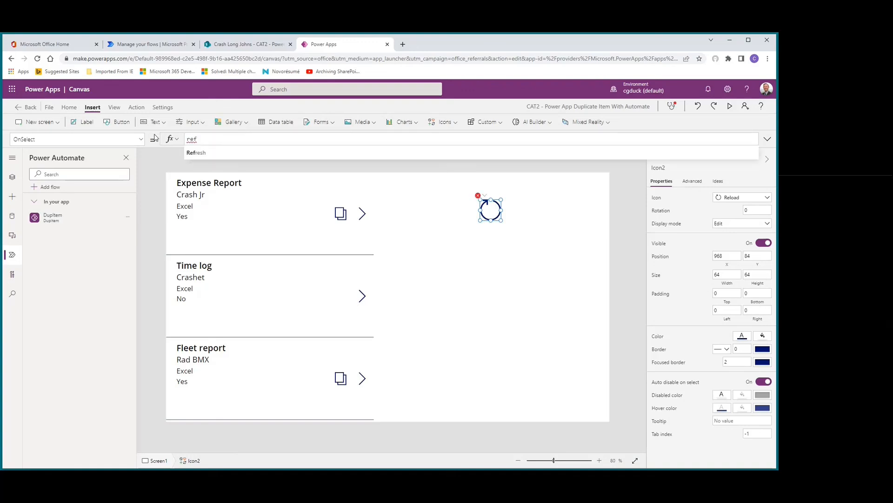
key(Tab)
key(Tab)
text())
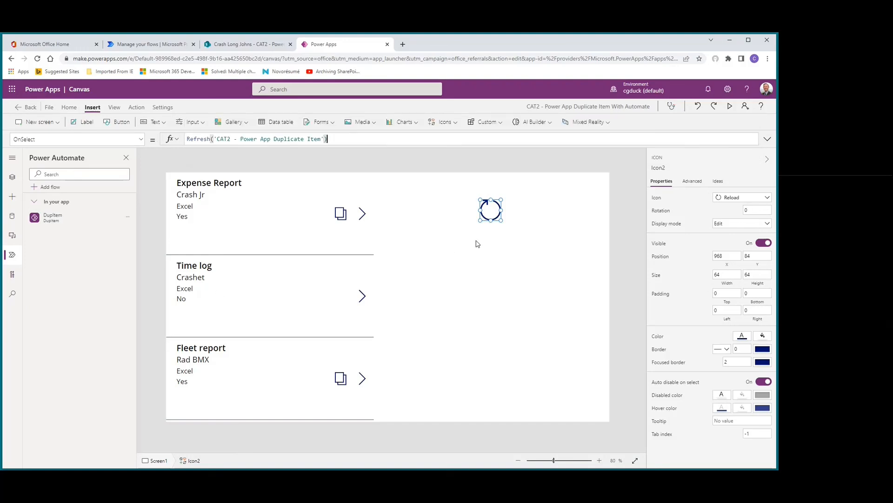
Step: Preview the app, duplicate the first Expense Report record with its copy icon, and check the end of the gallery for the copy
click(730, 106)
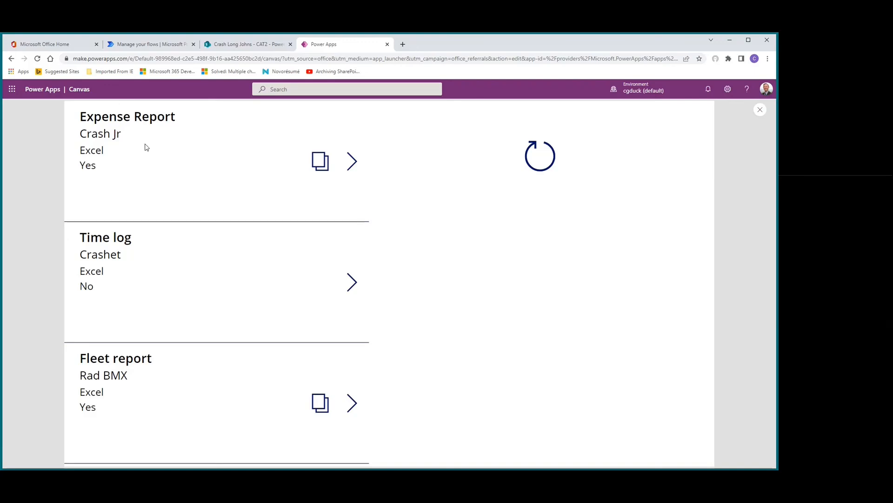
click(319, 163)
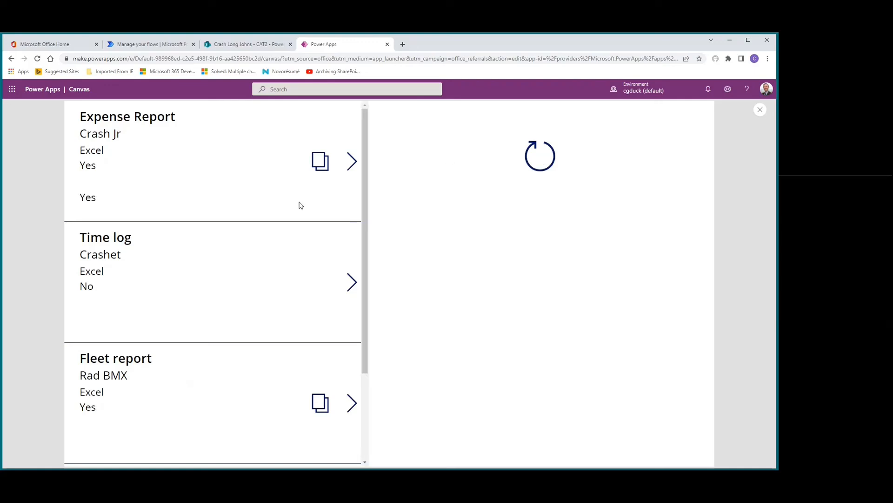
scroll(299, 205, down, 3)
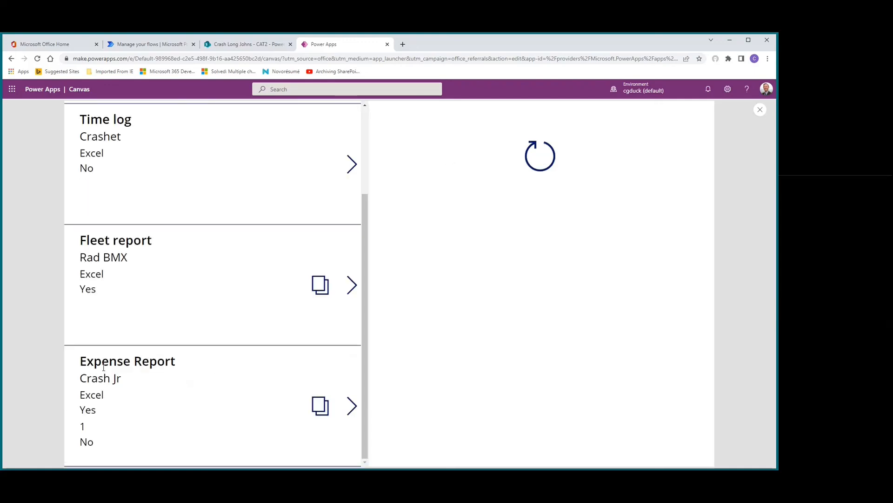